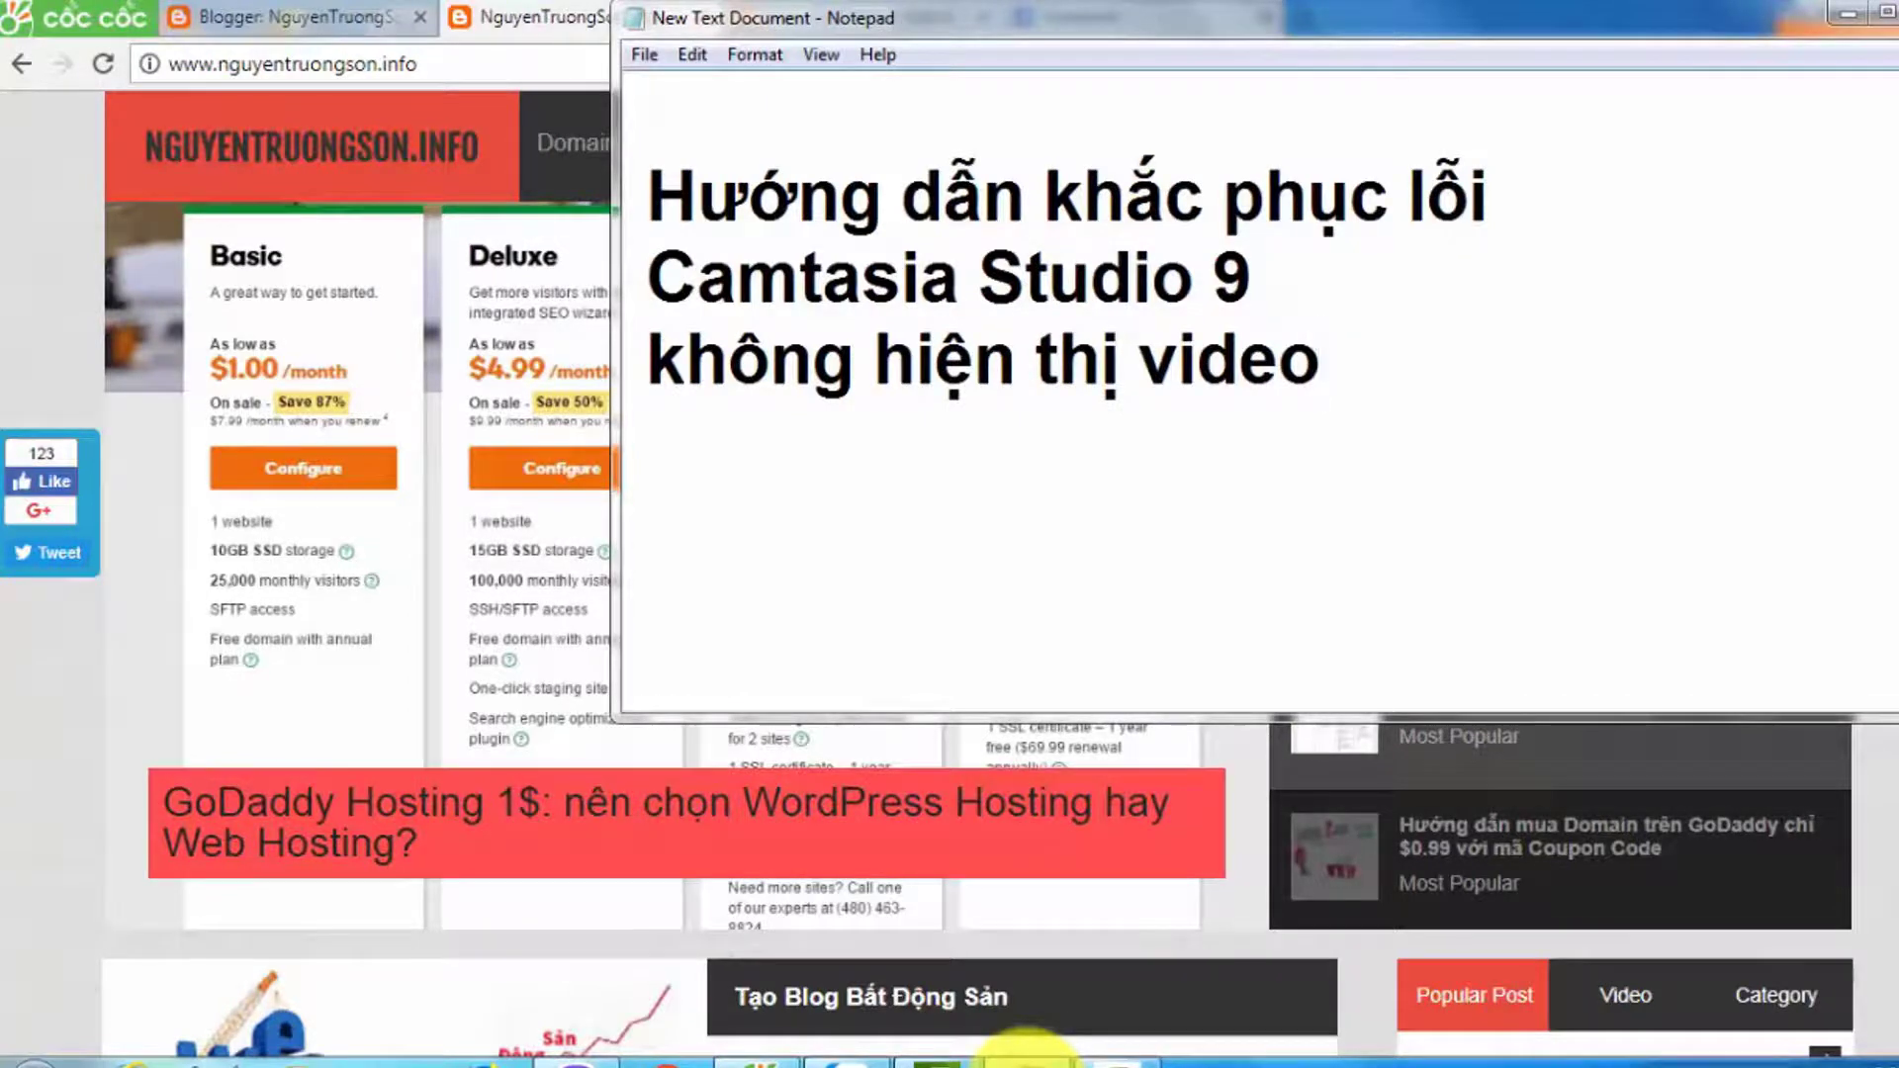
key("shift+Home")
key("End")
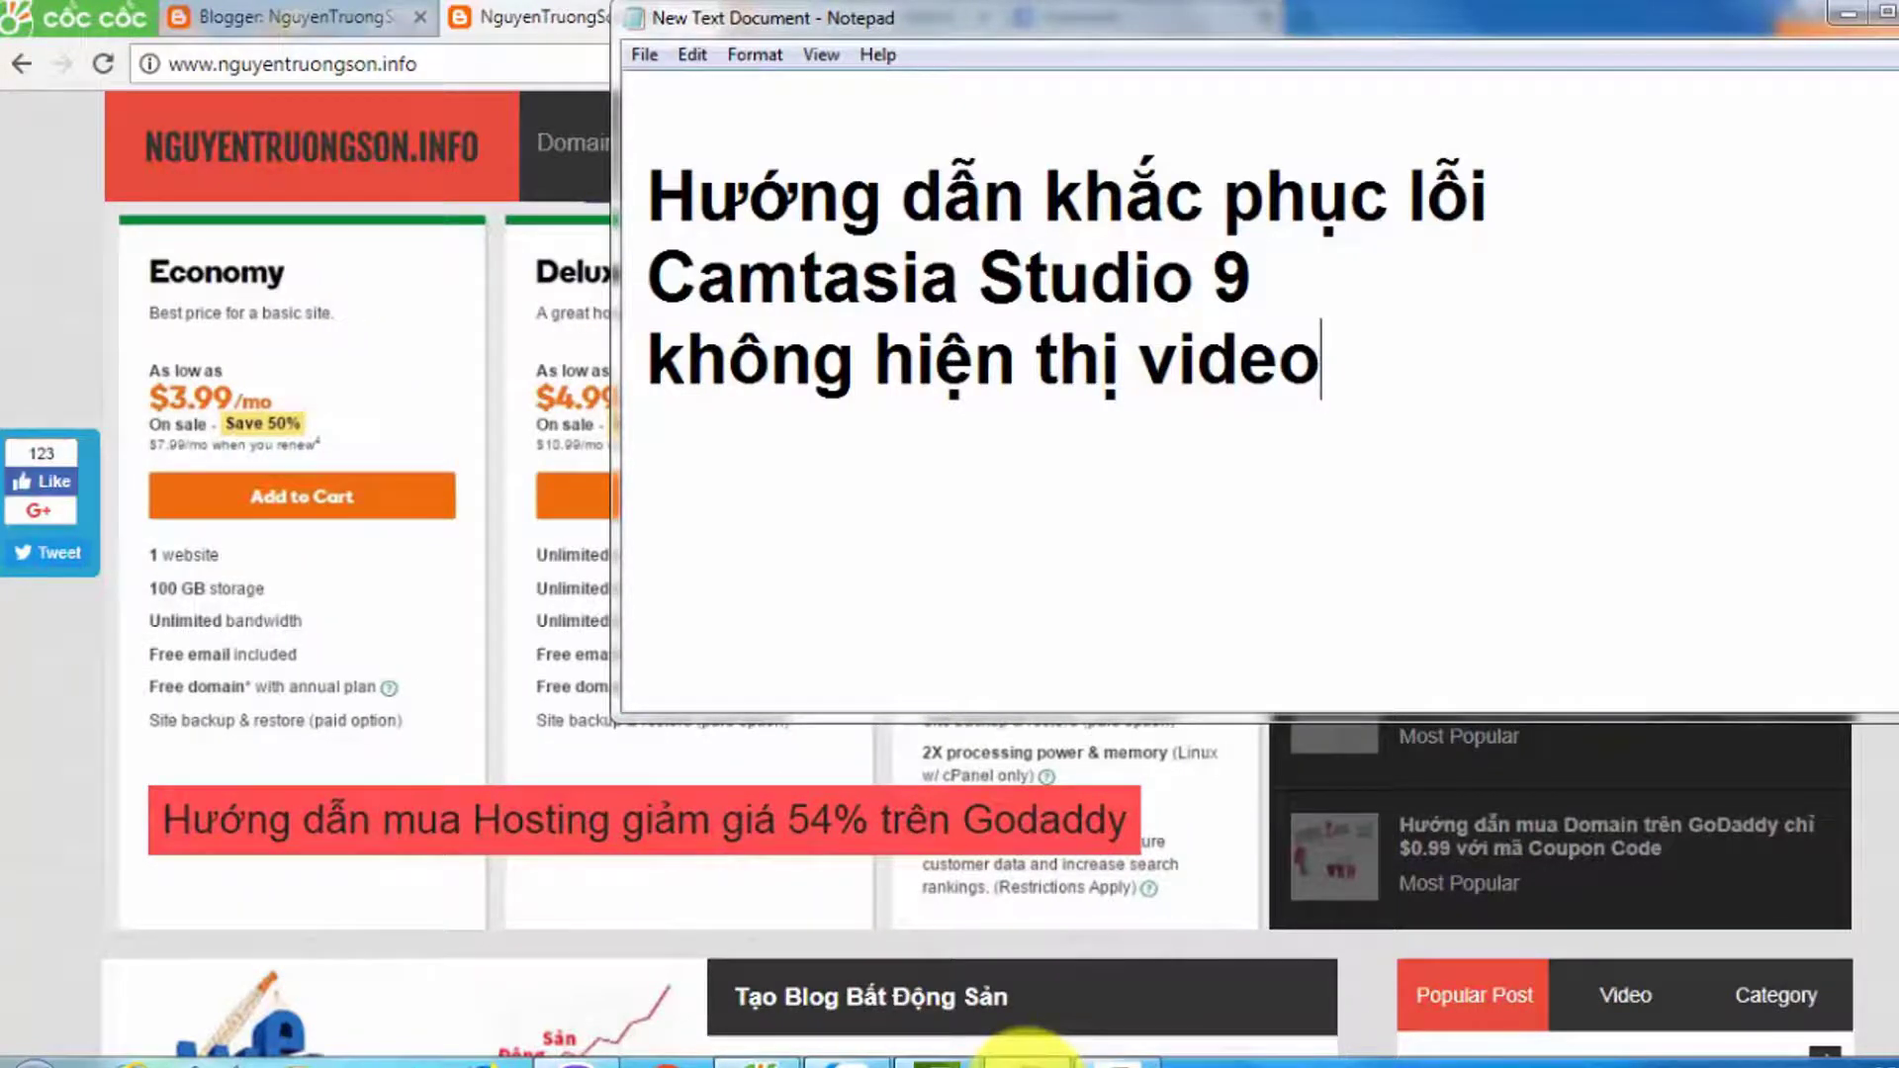
Minimise the Notepad and browser windows, launch Camtasia 9 from the desktop and start a new project
left_click(1850, 11)
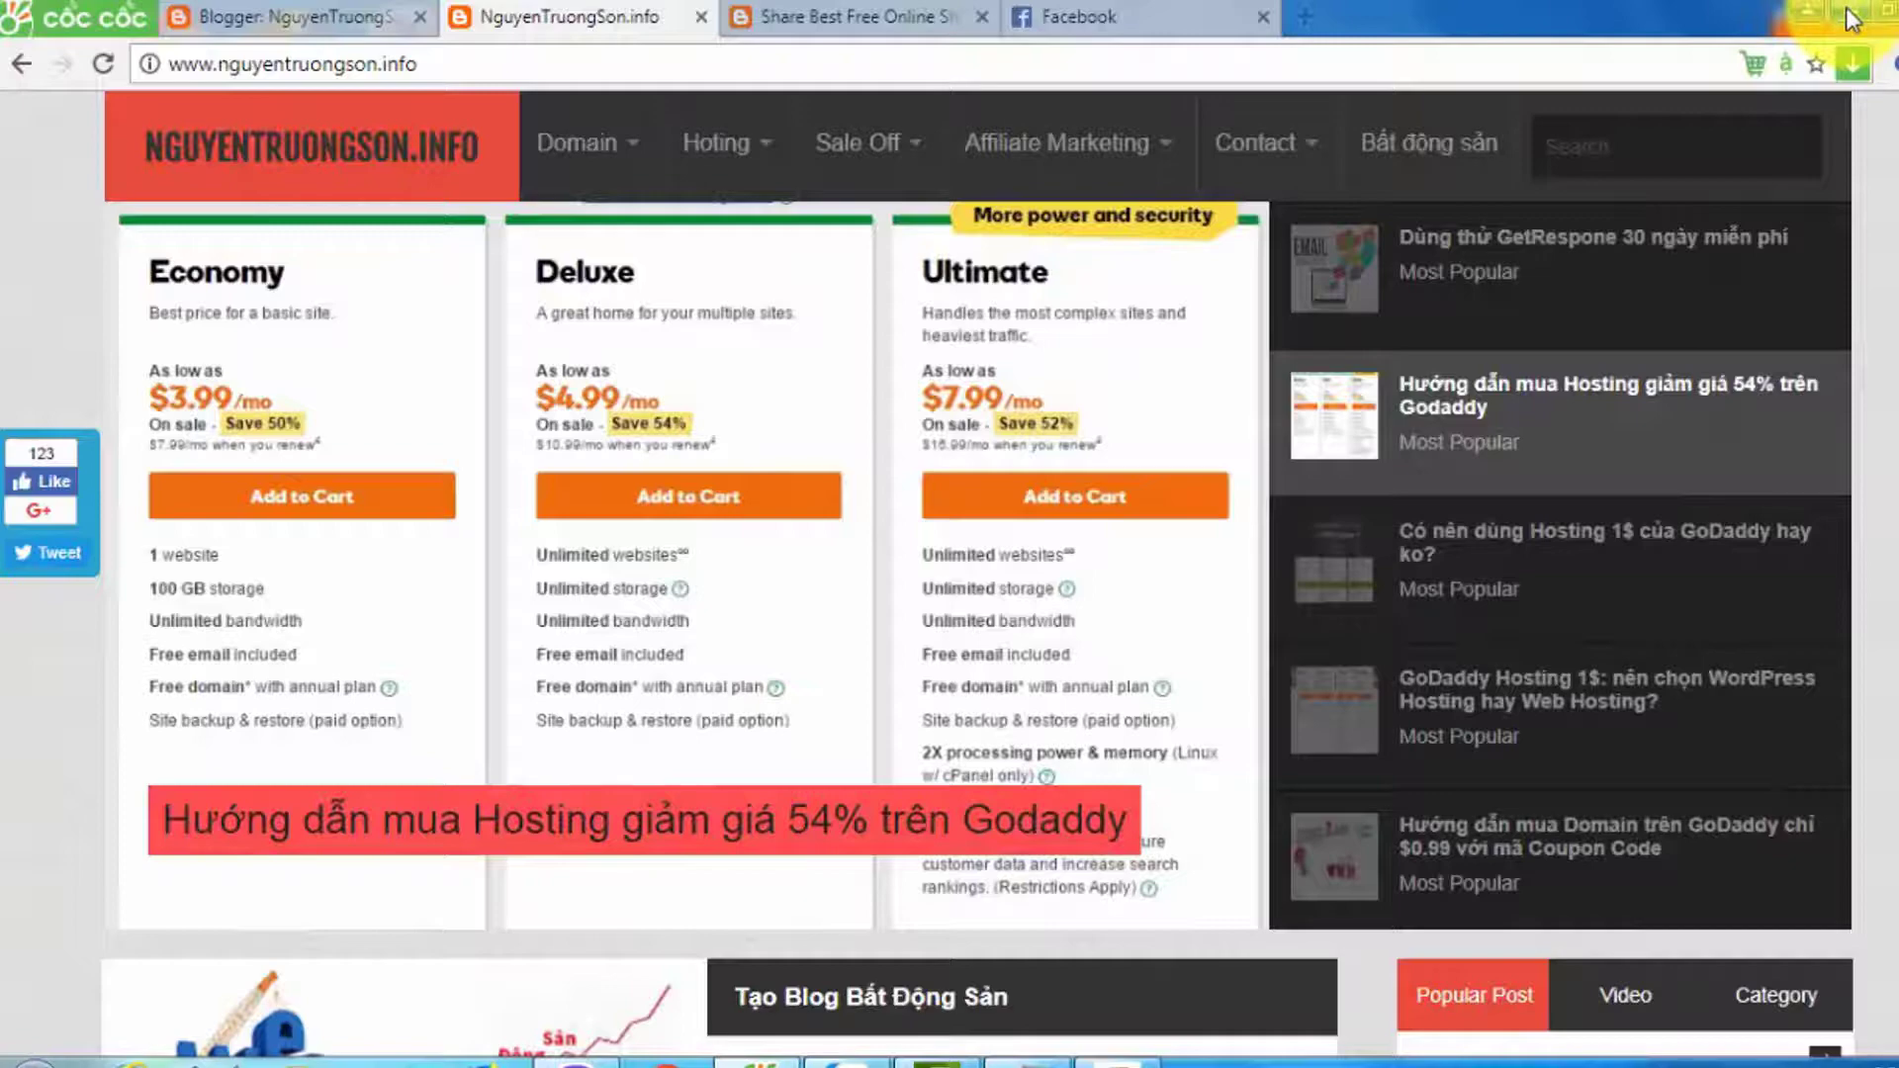
left_click(1846, 10)
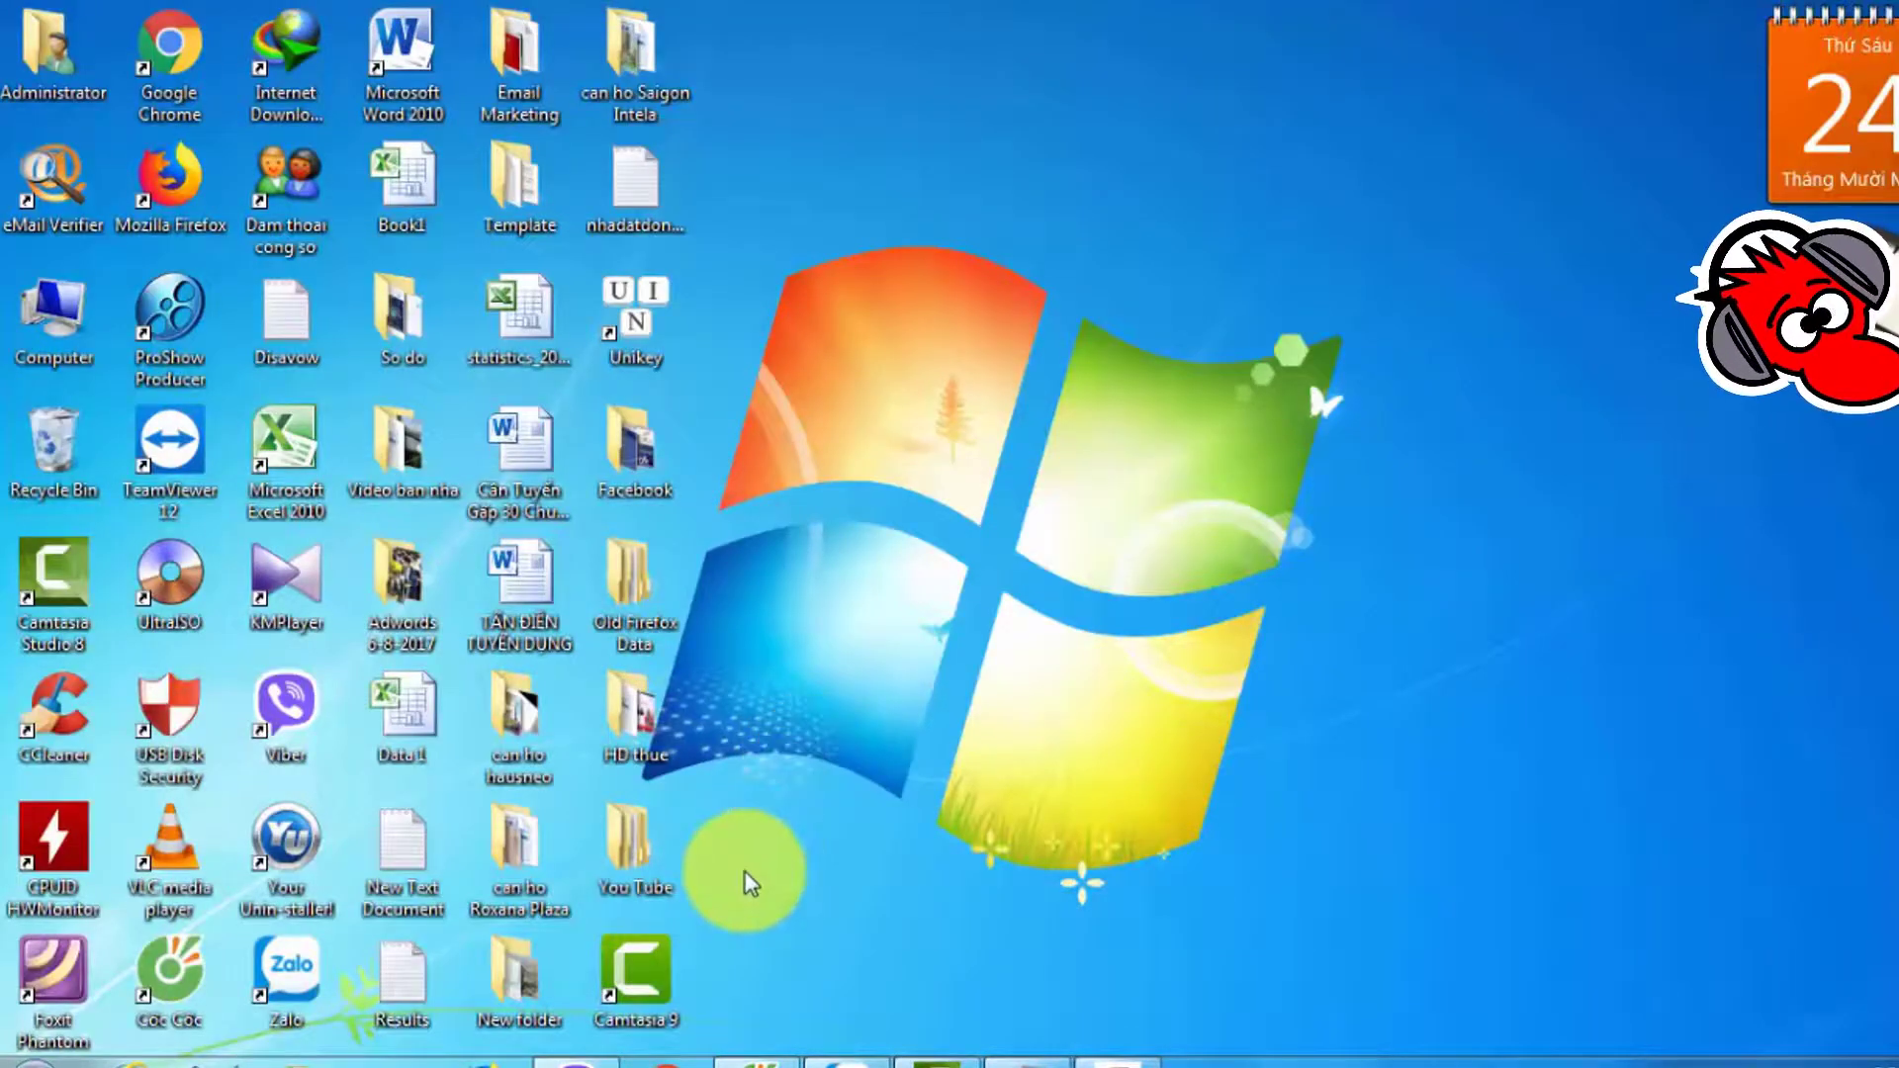
left_click(657, 975)
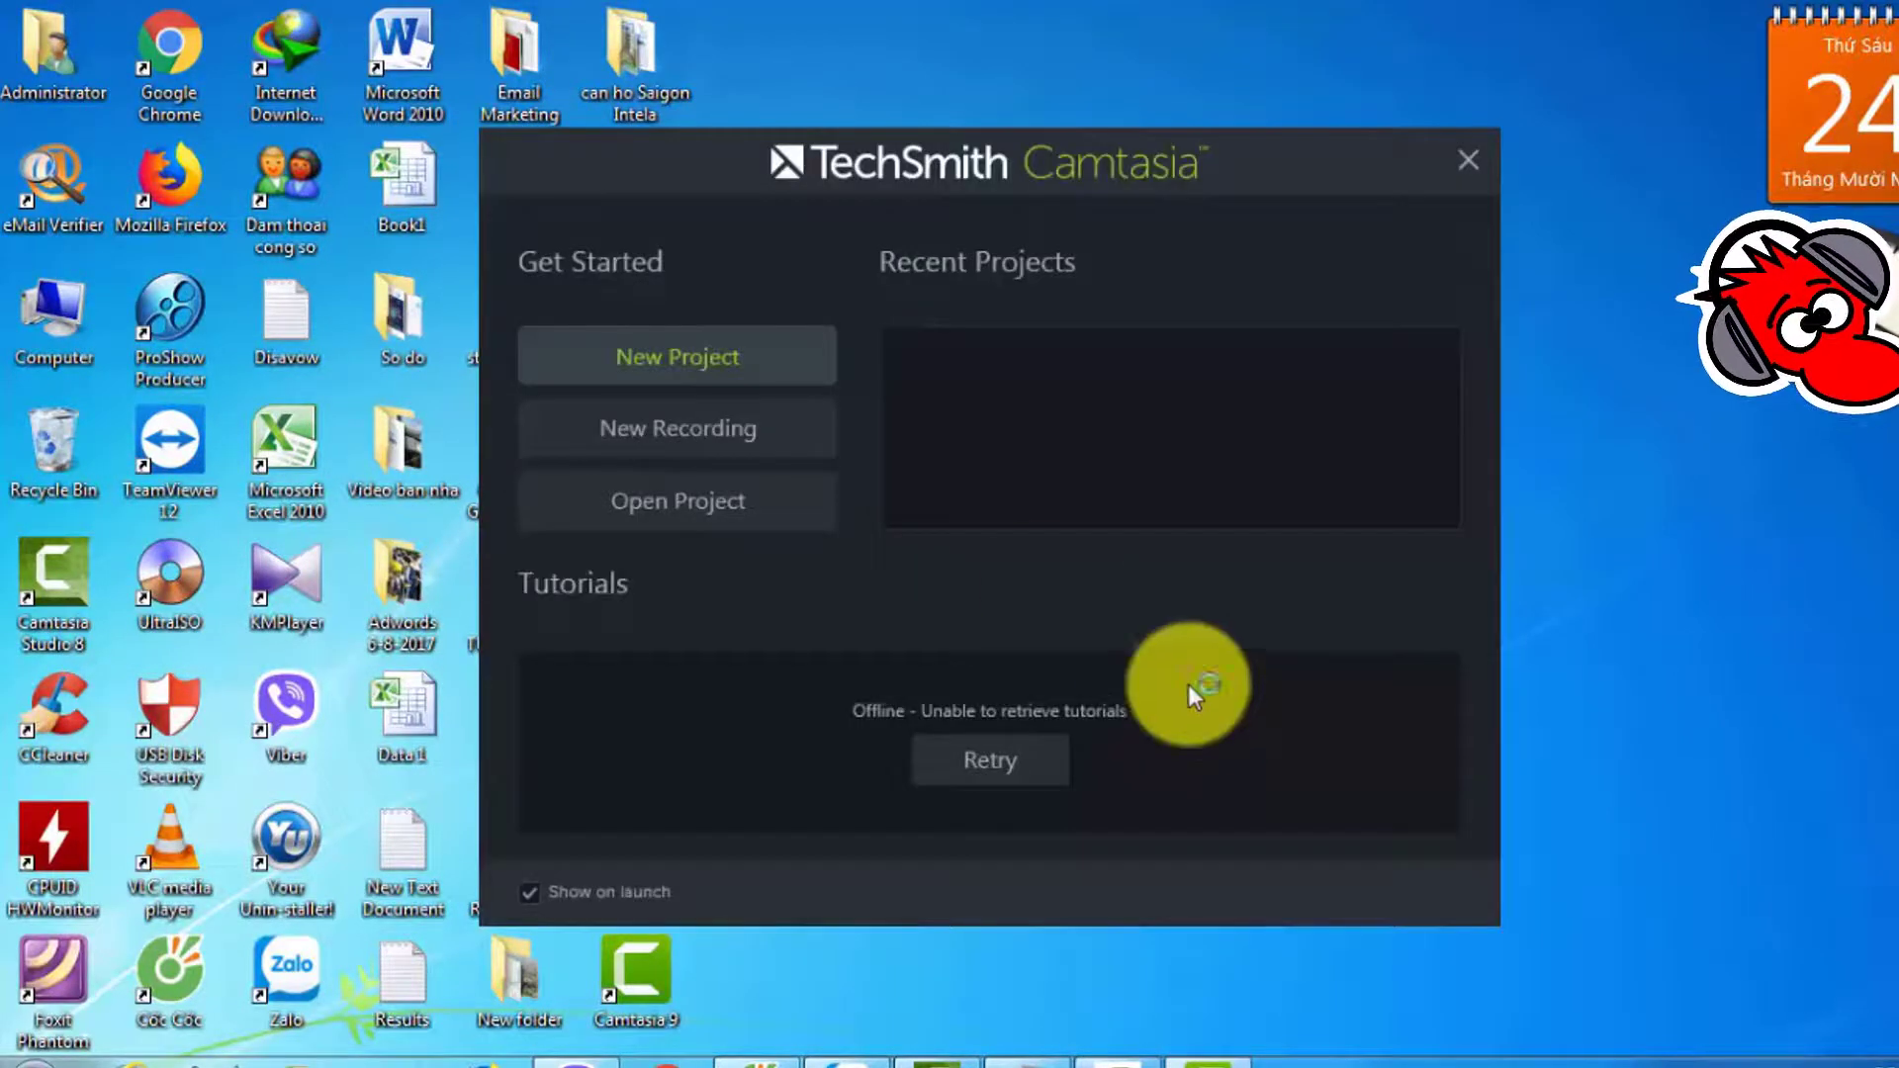
left_click(798, 360)
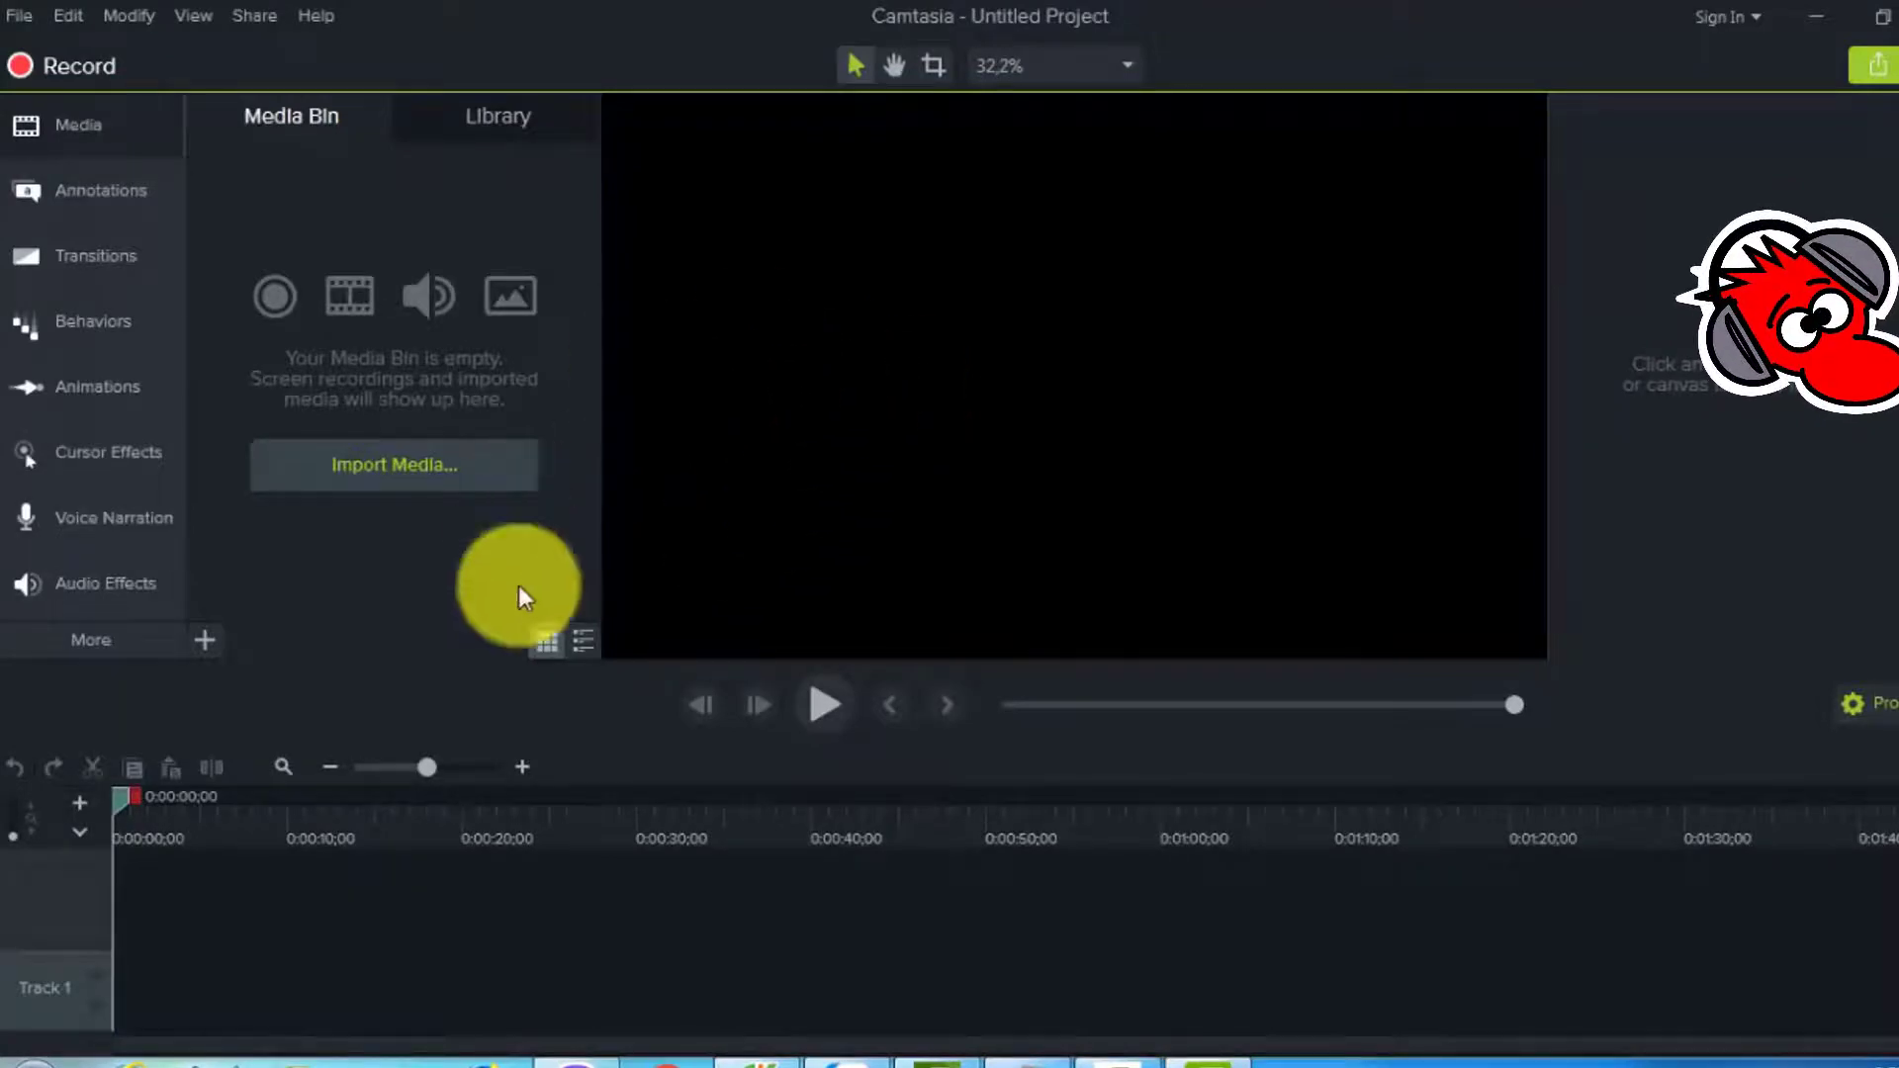
Import the first image in the Hot Girl Wallpaper folder and add it to the timeline at the playhead
left_click(396, 461)
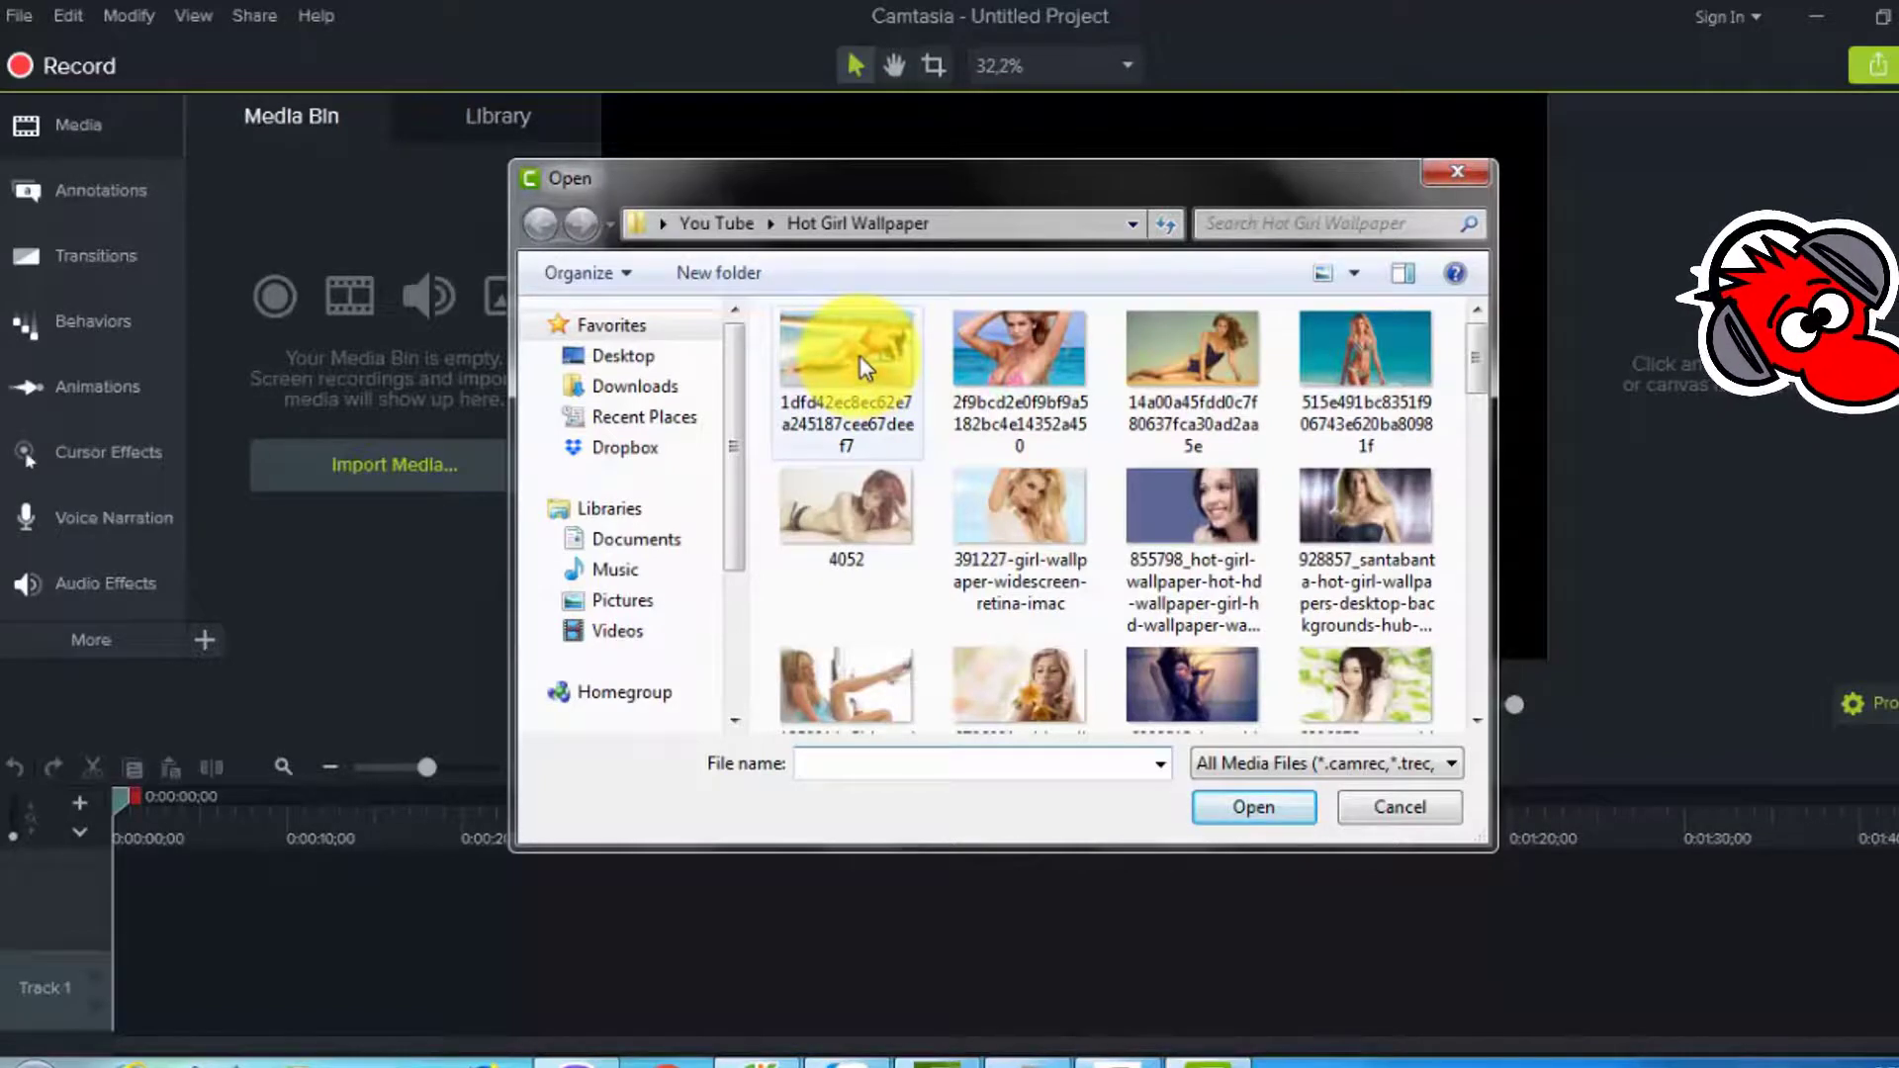
double_click(859, 354)
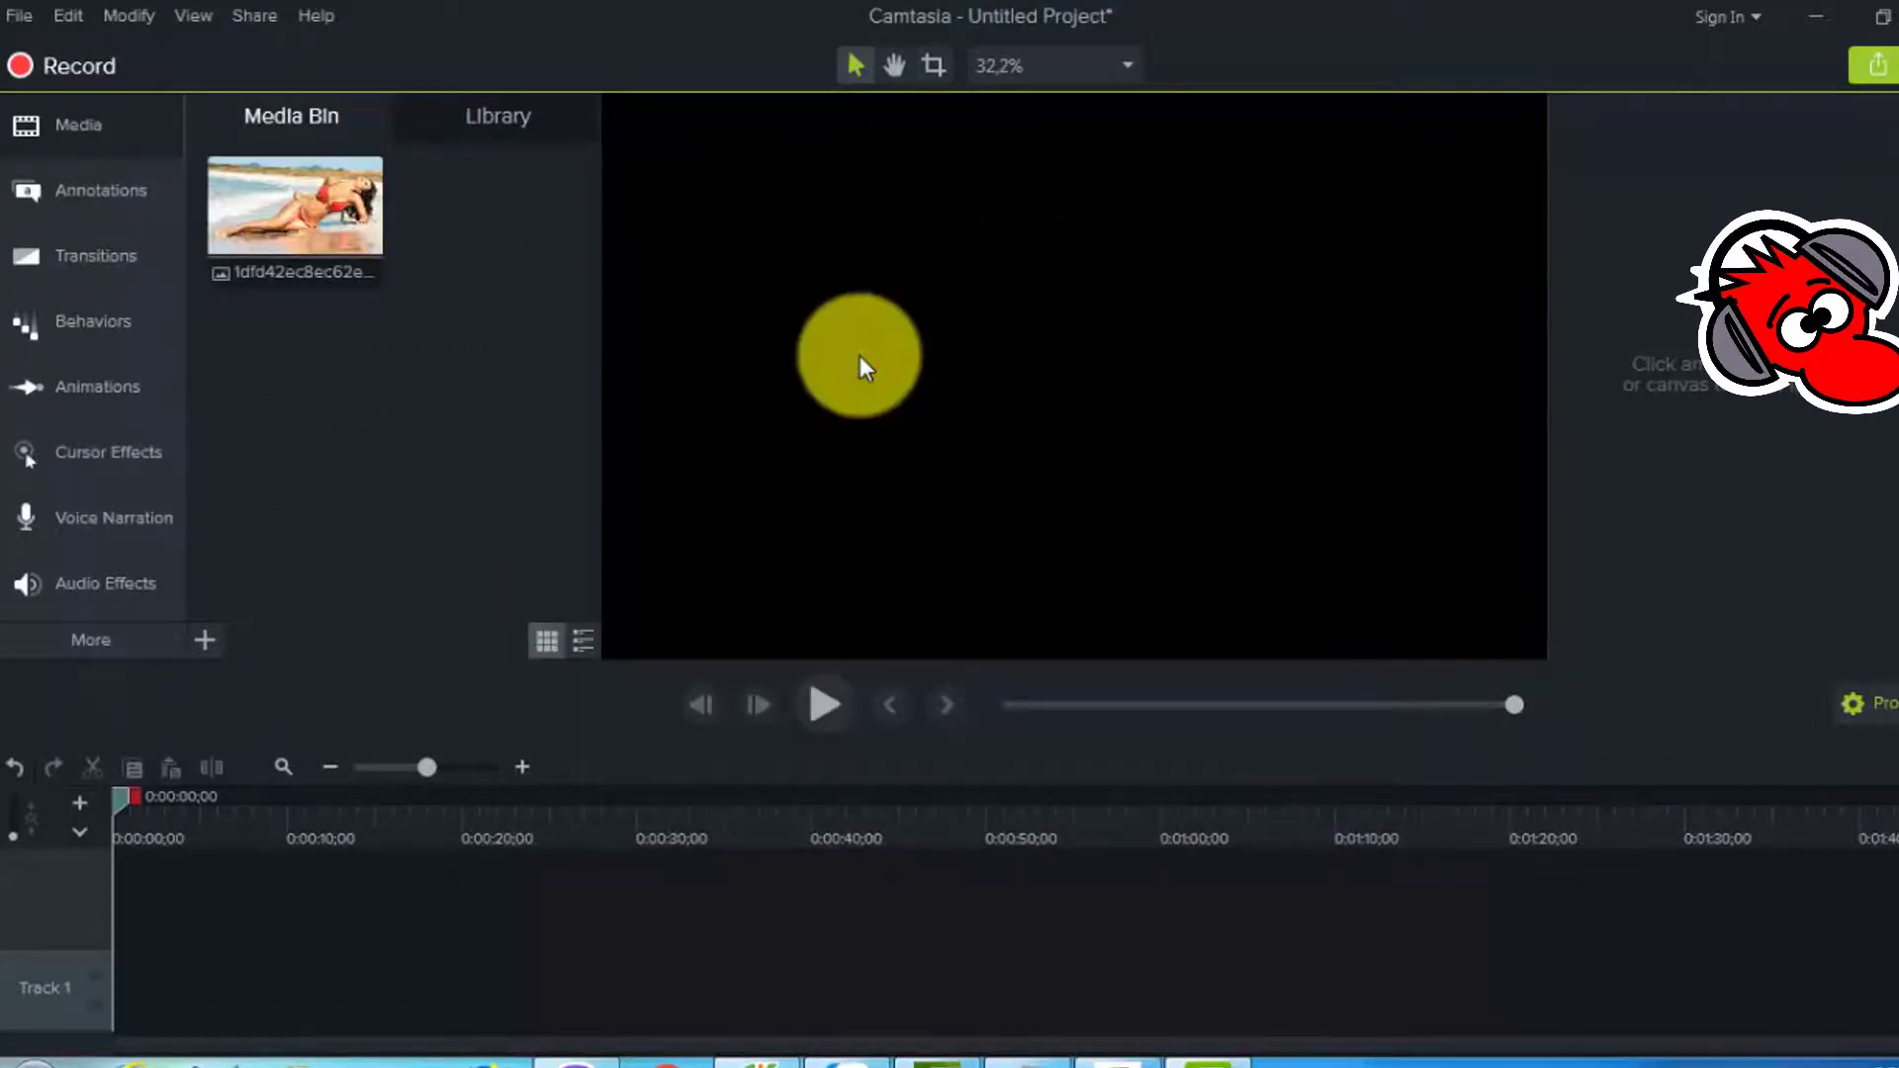
right_click(308, 212)
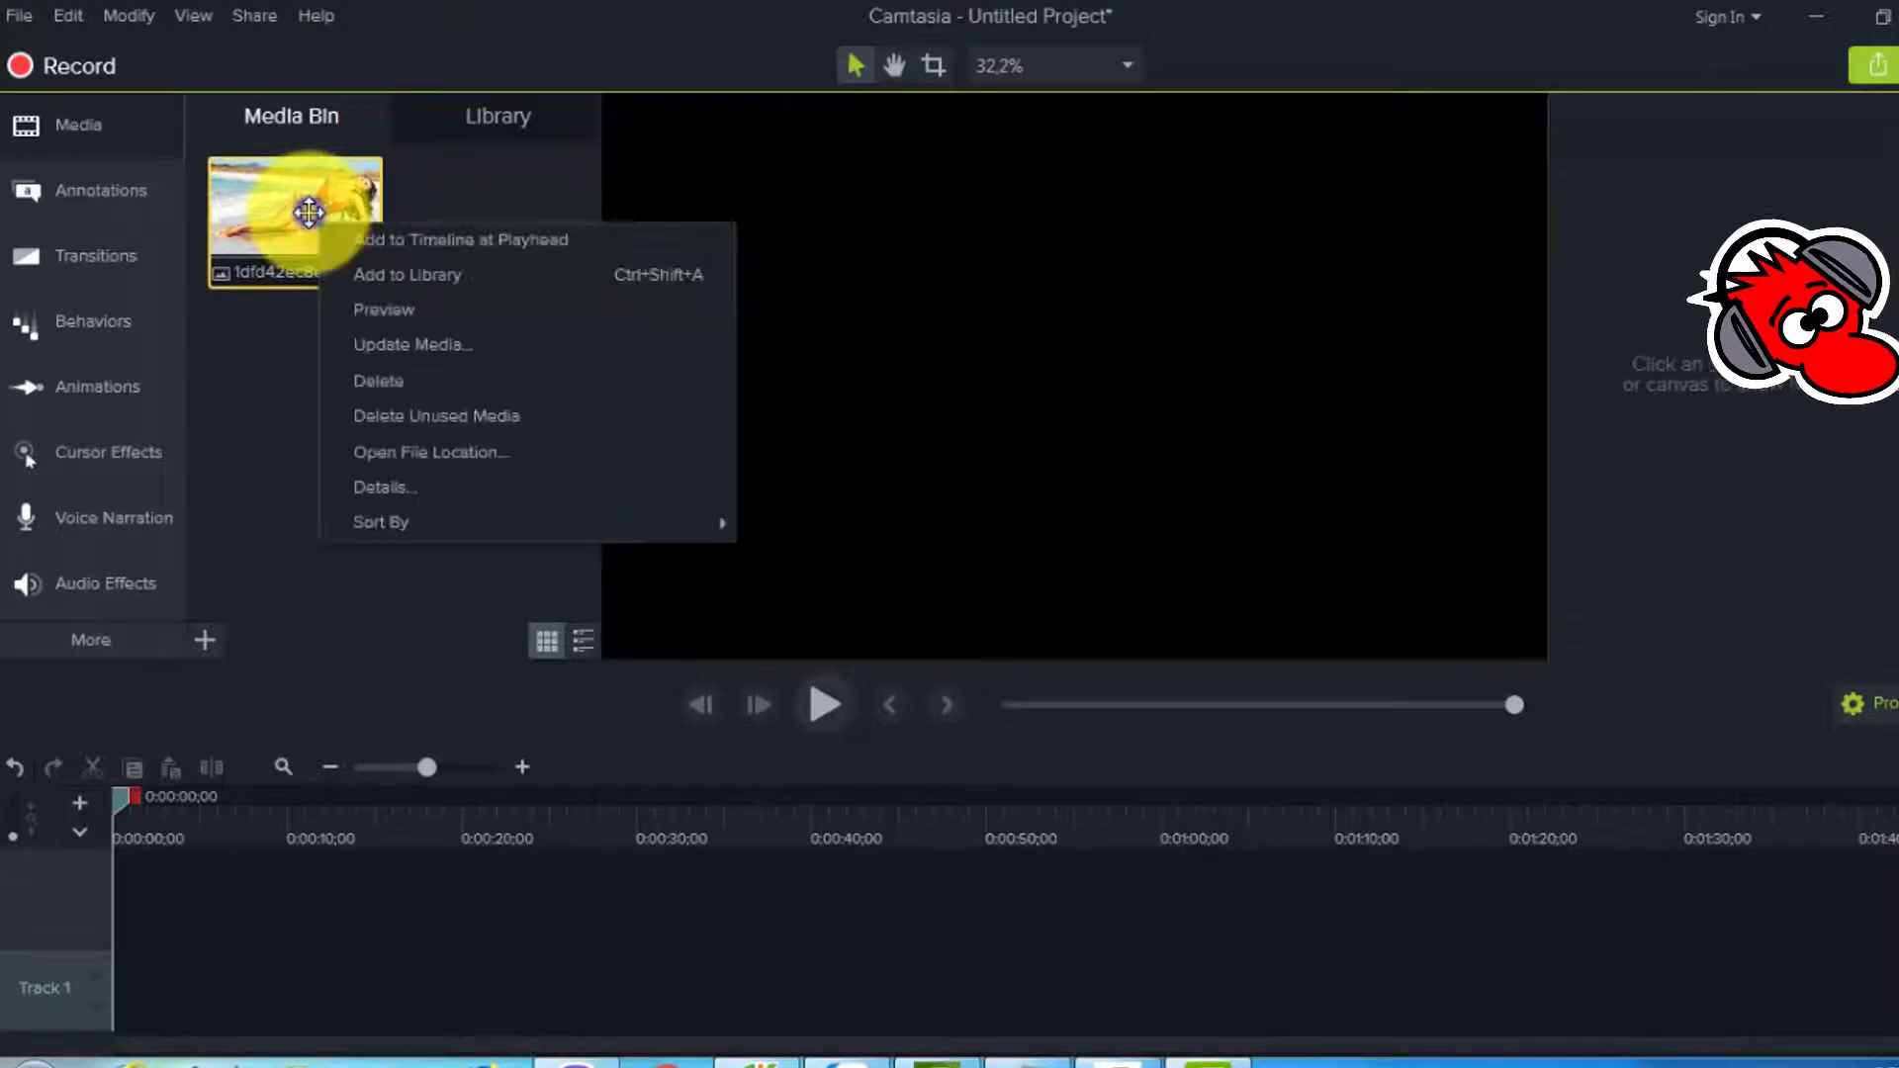
left_click(443, 239)
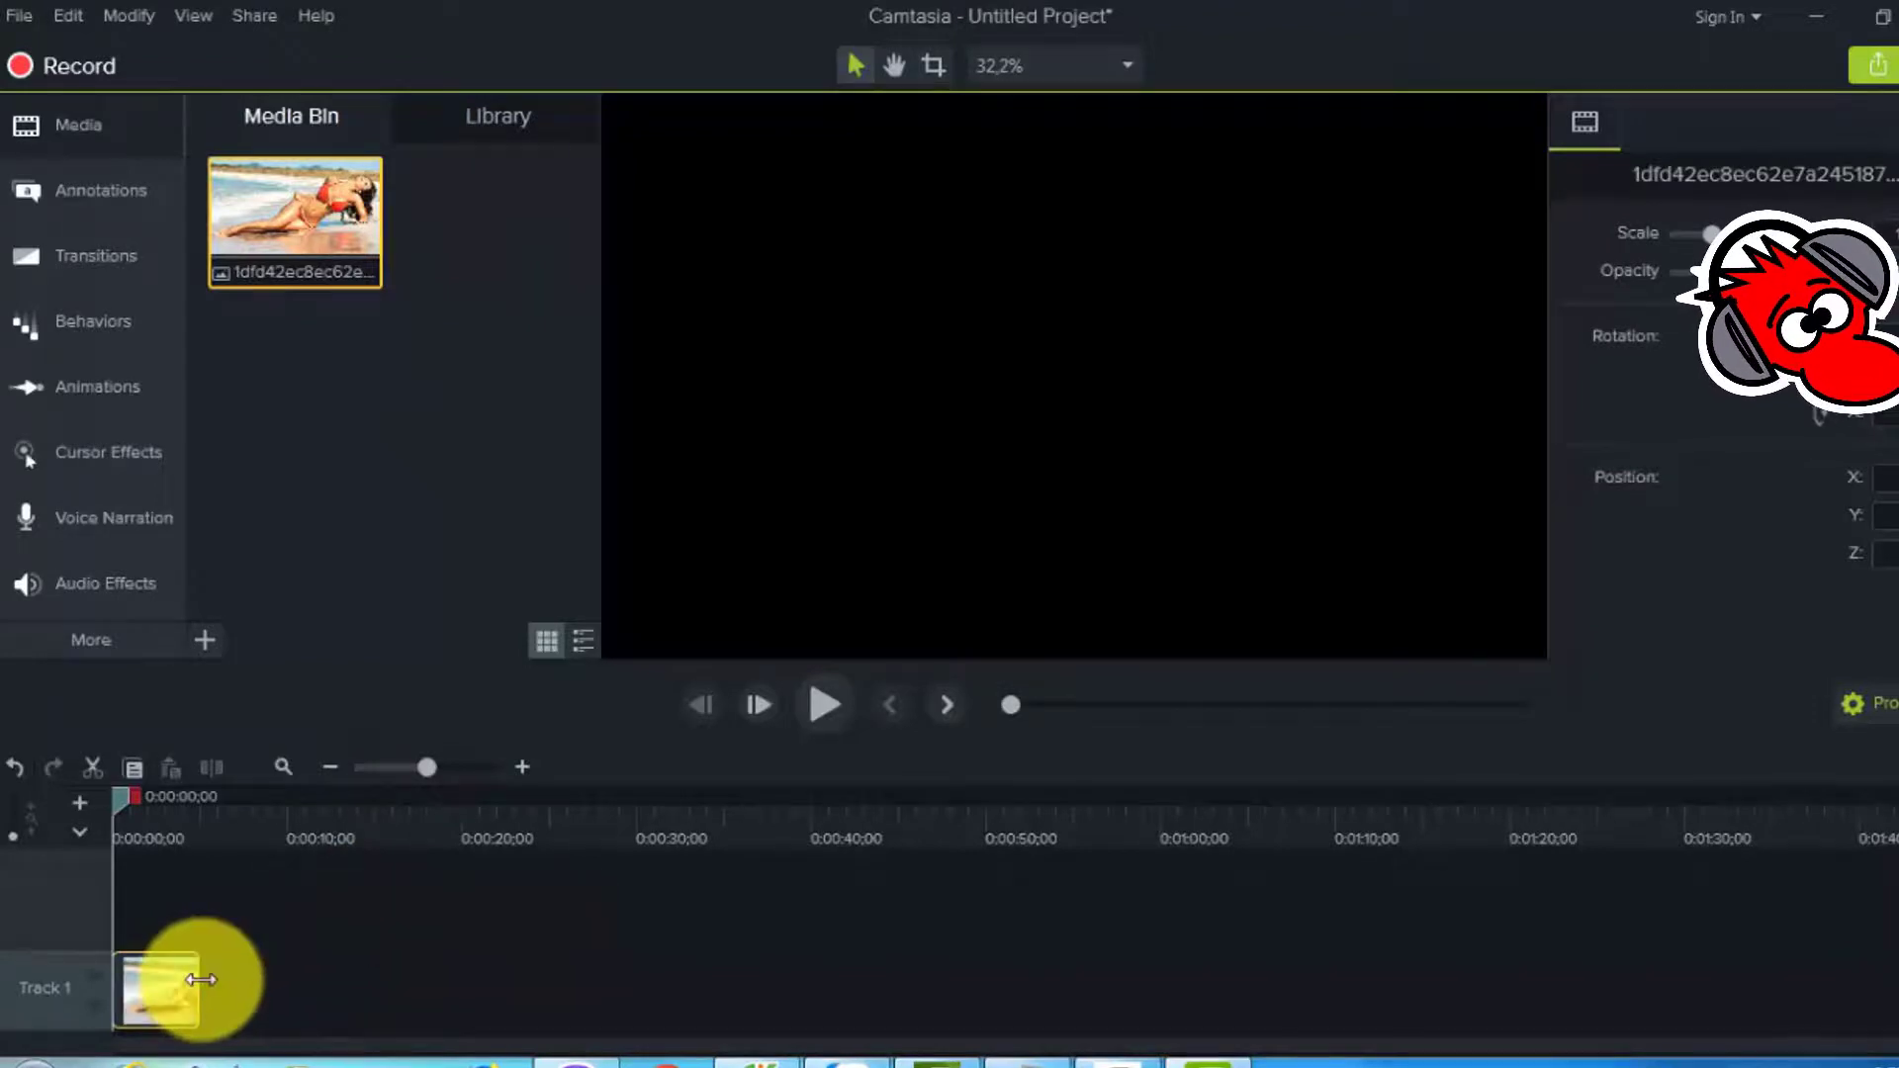
Extend the image clip on Track 1 to about 27 seconds and play the timeline to check the canvas preview
left_click_drag(202, 982, 580, 992)
left_click(619, 886)
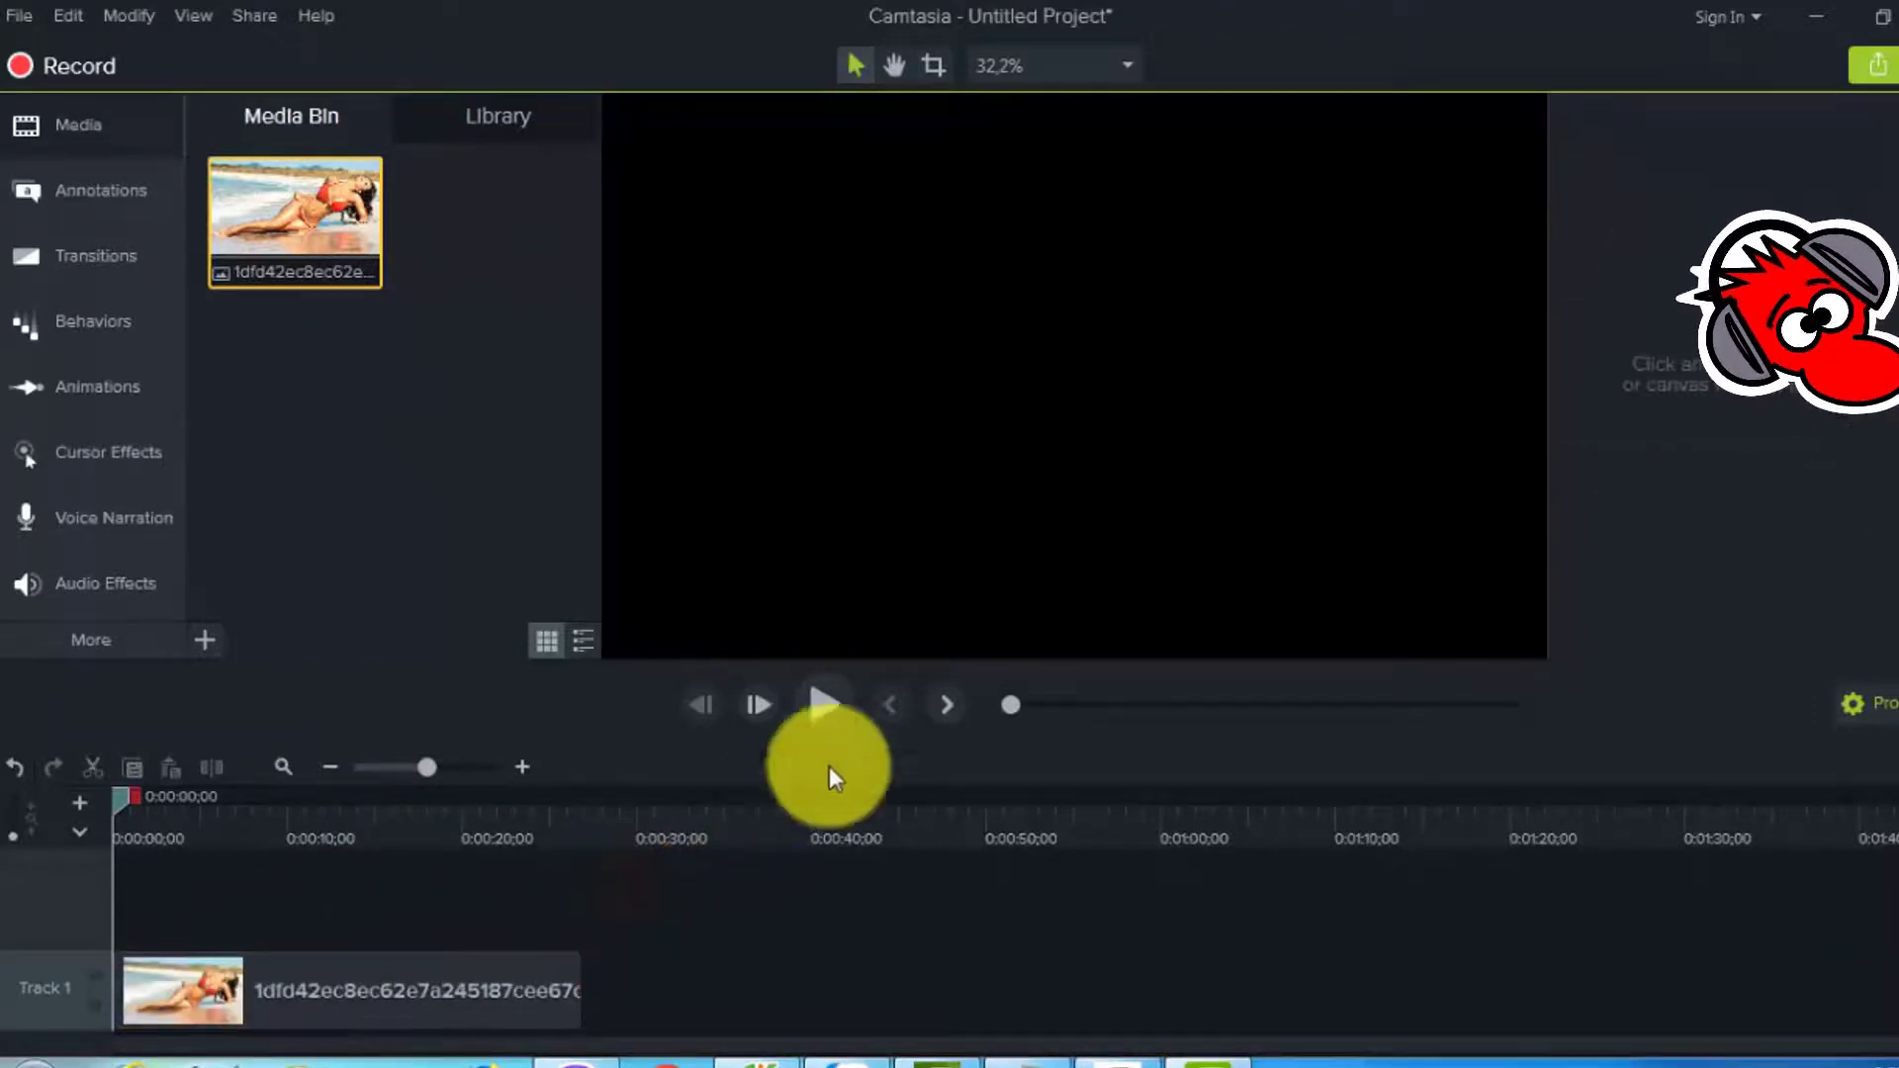
left_click(821, 714)
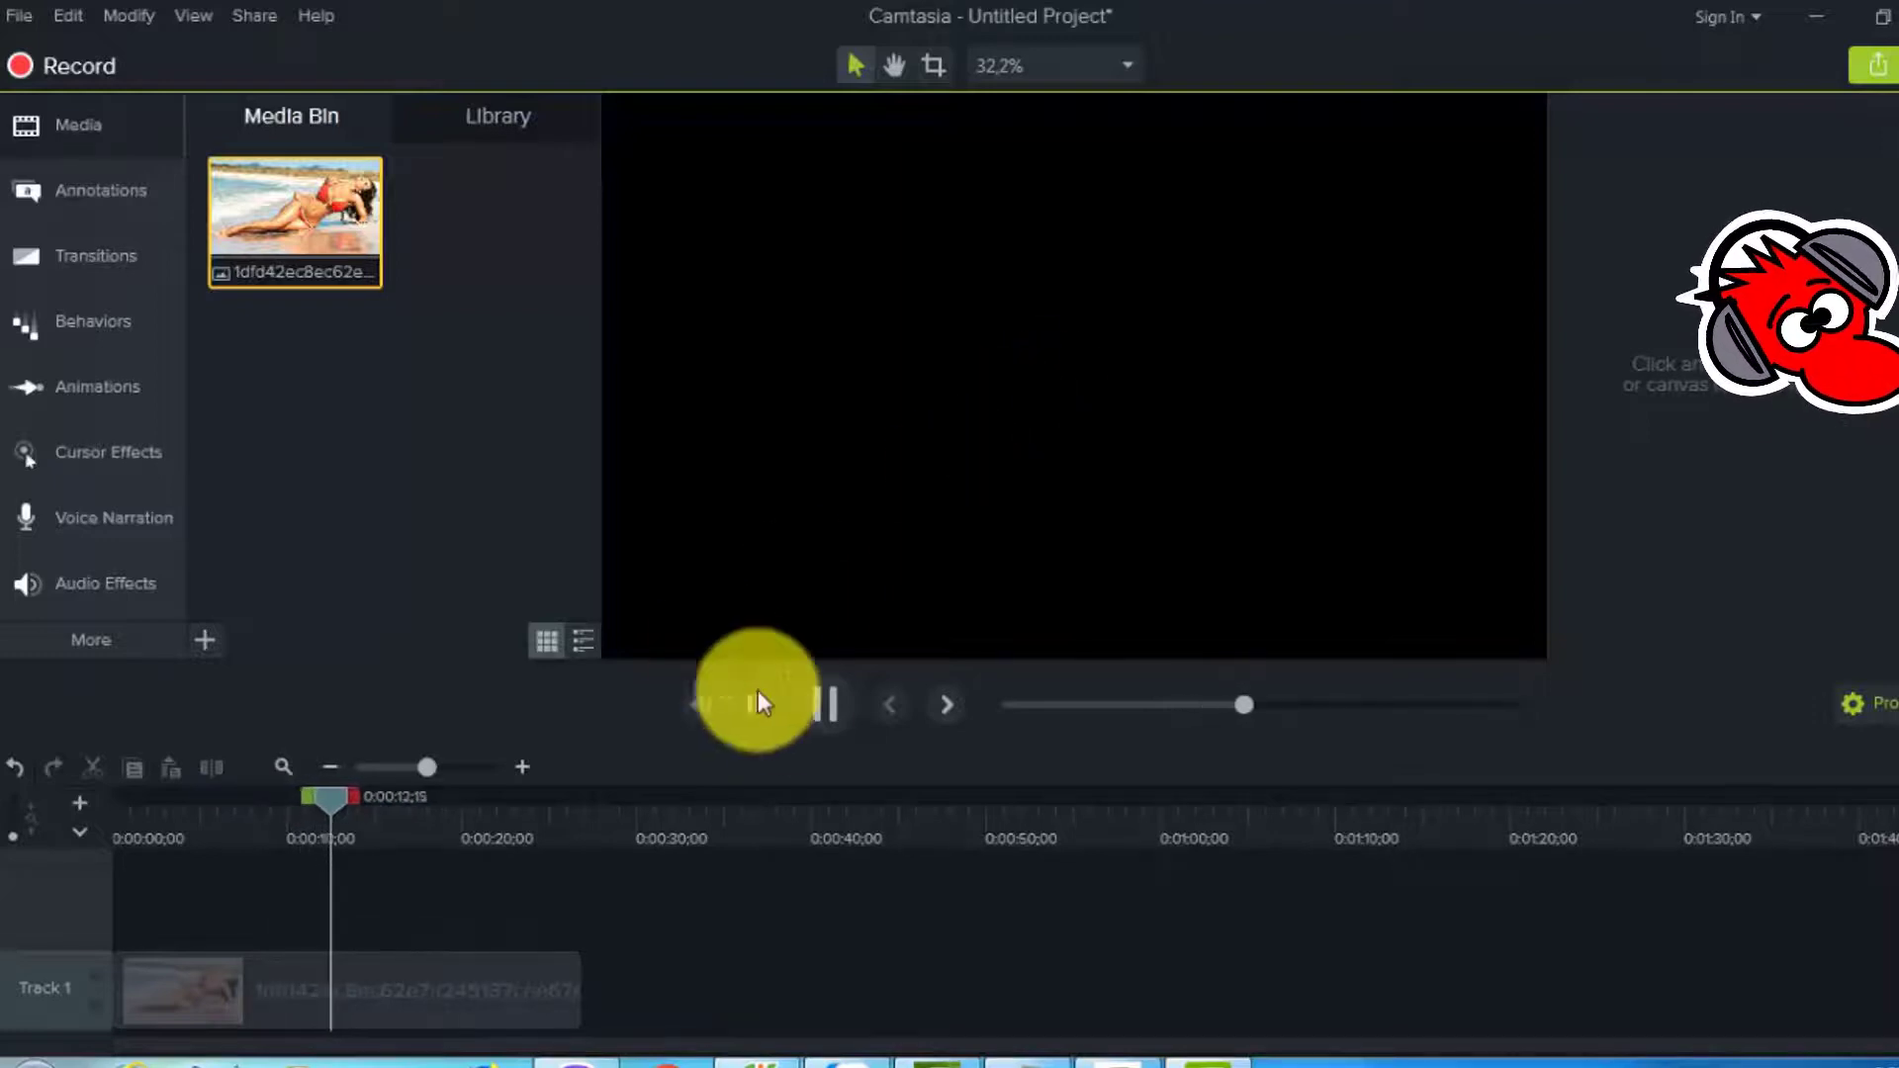
left_click(825, 718)
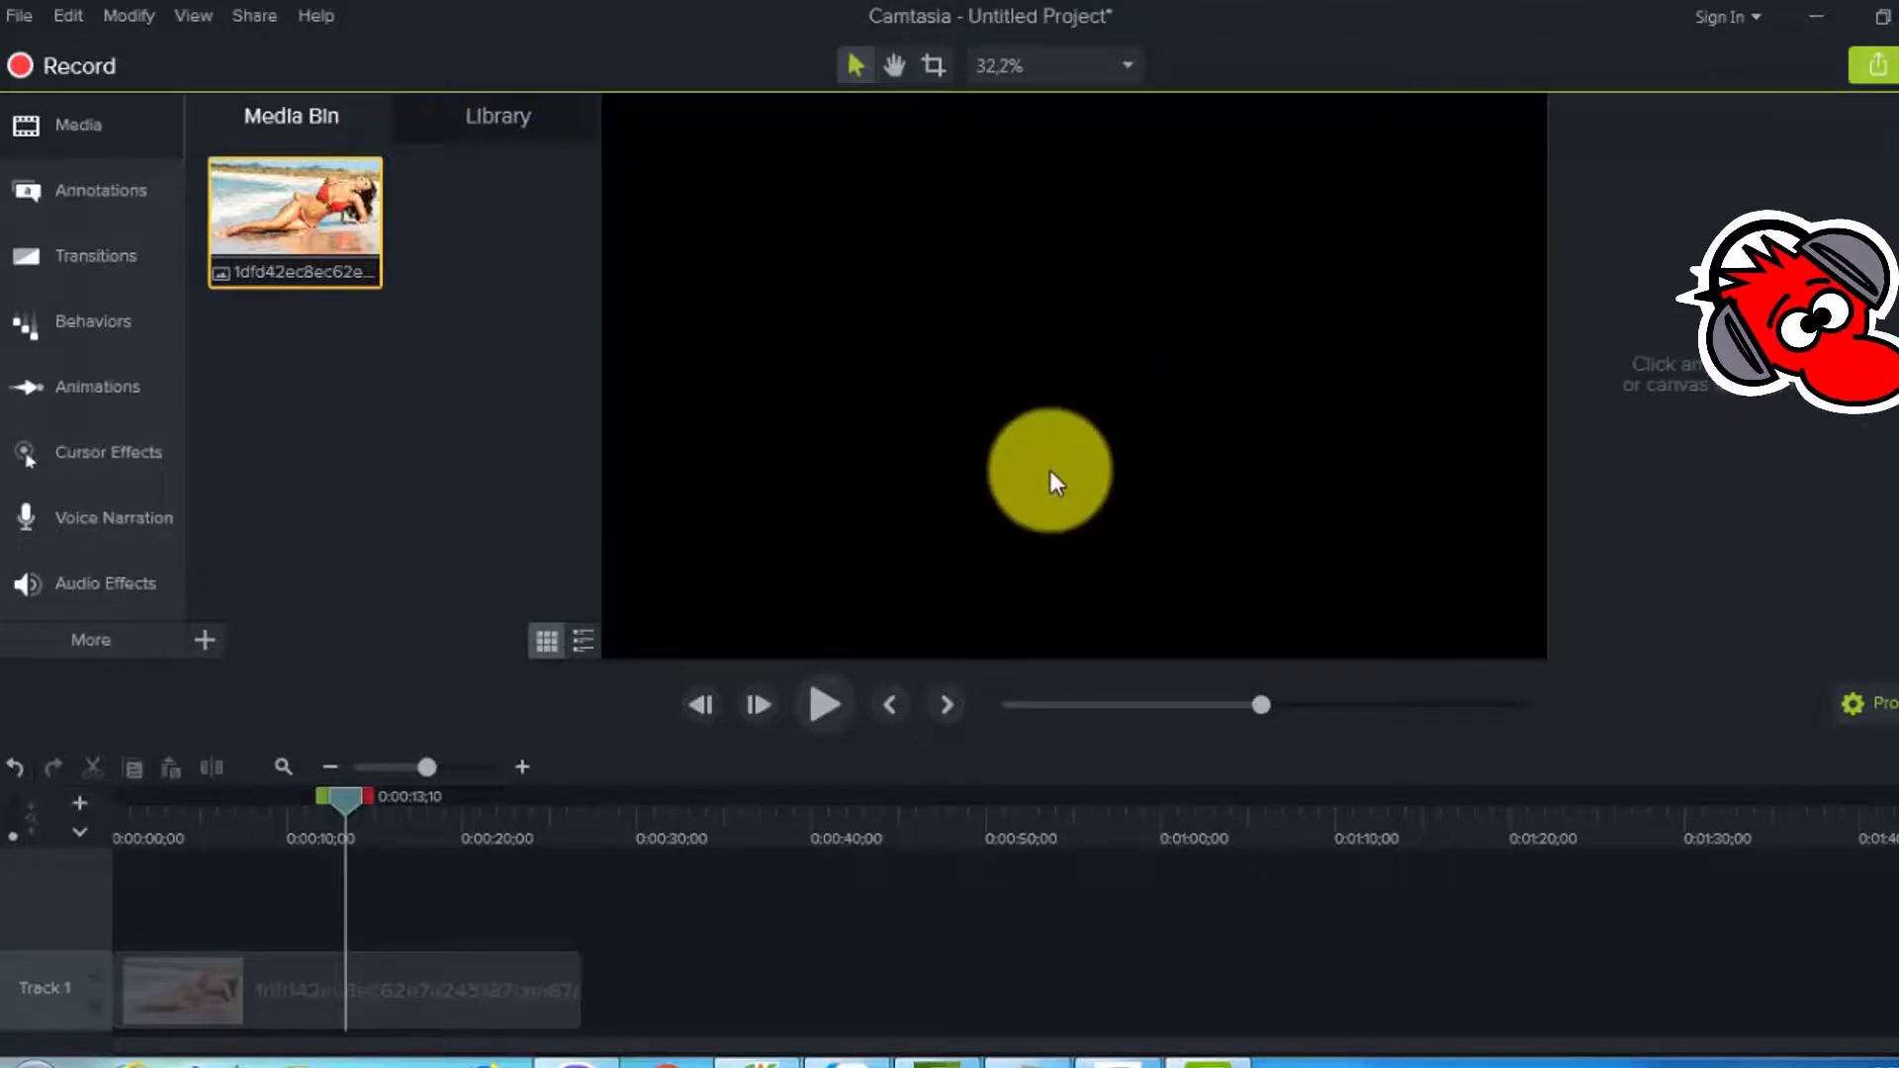
Set Hardware Acceleration to "Use software-only mode" in the advanced preferences and apply the change
left_click(80, 16)
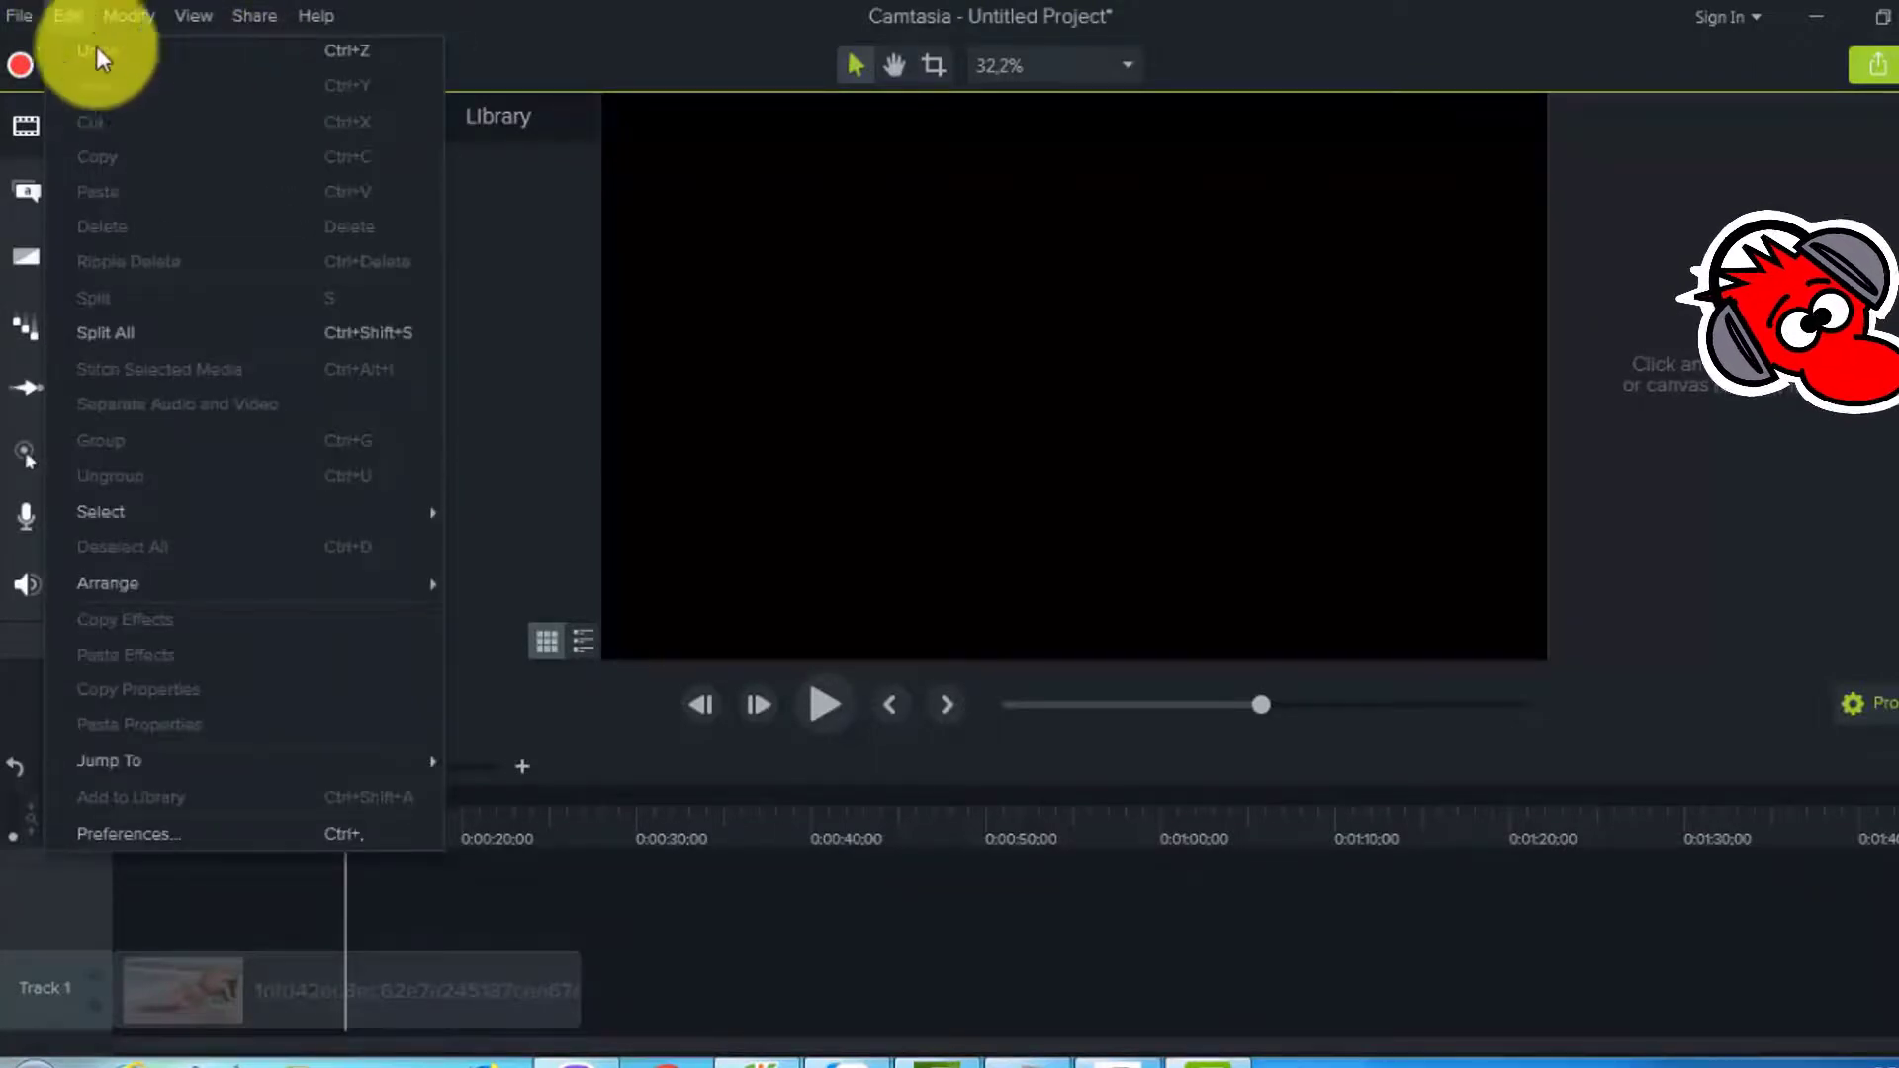
left_click(270, 833)
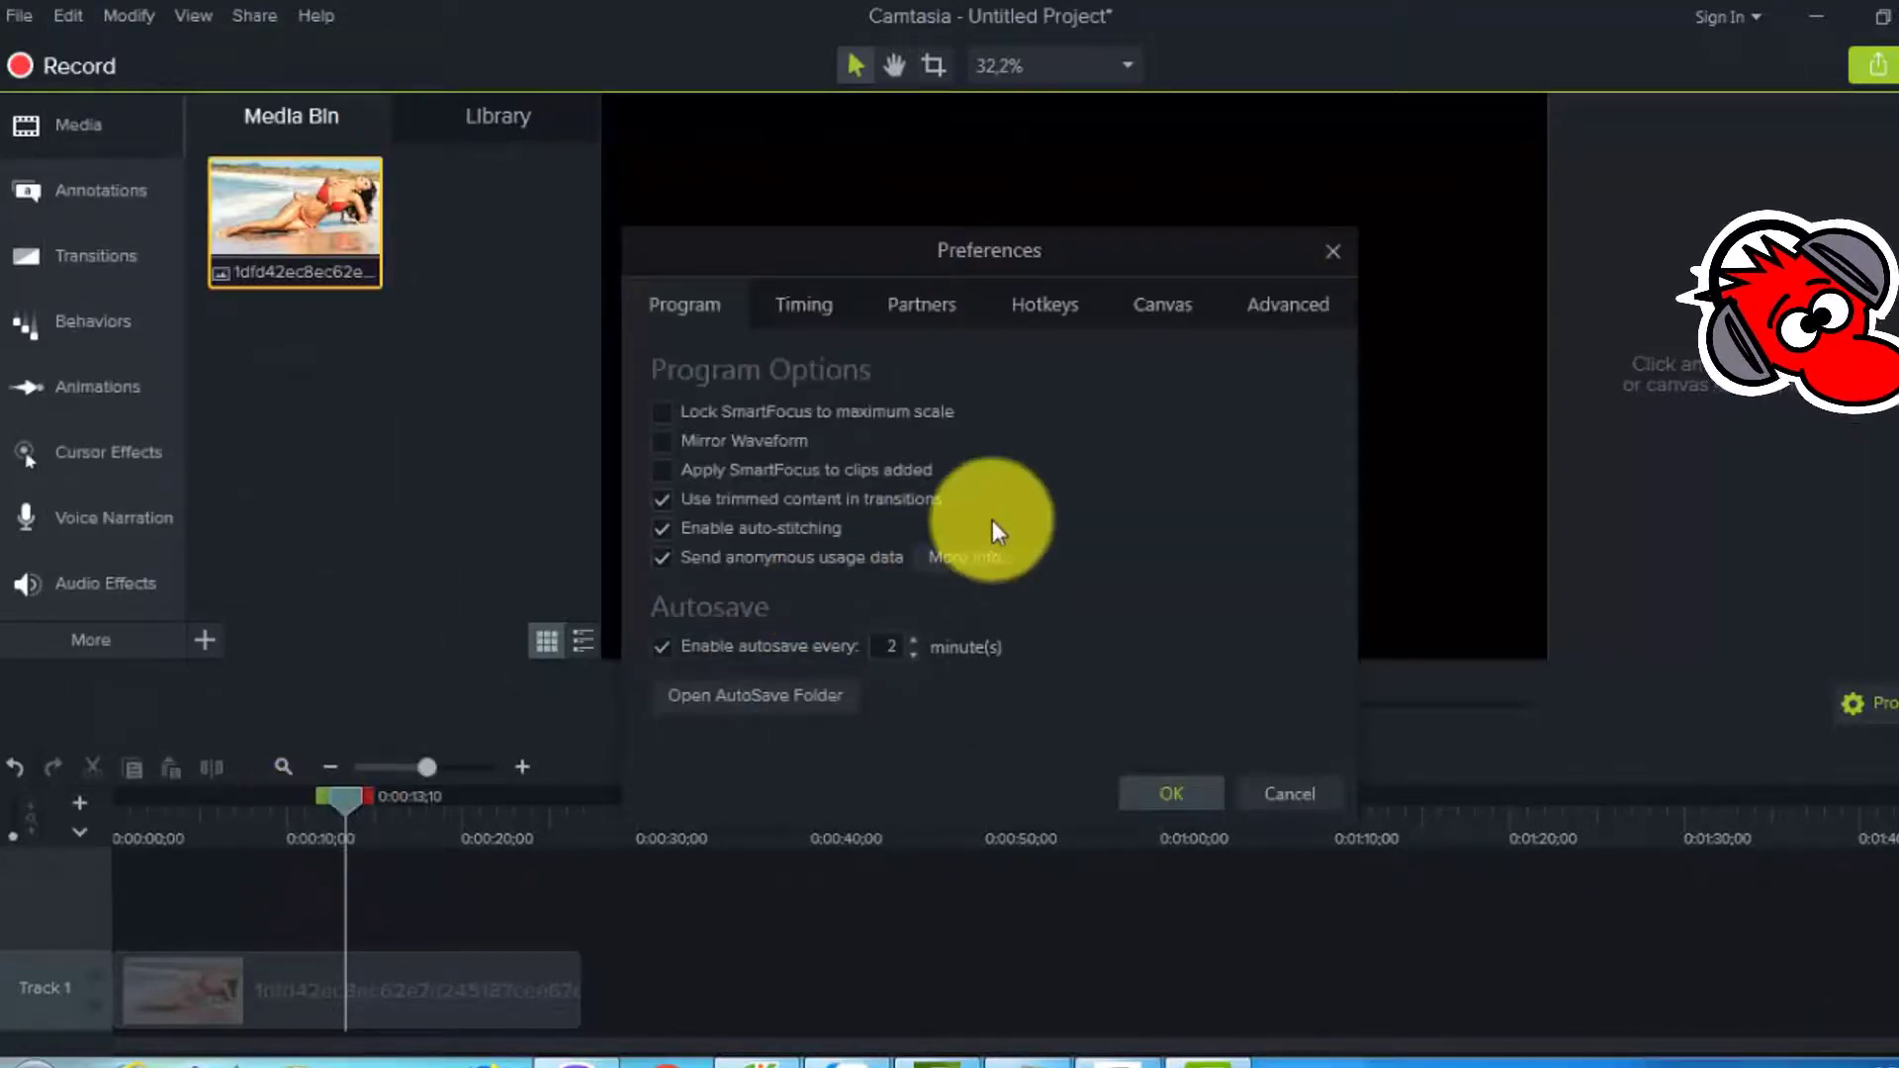
left_click(1315, 306)
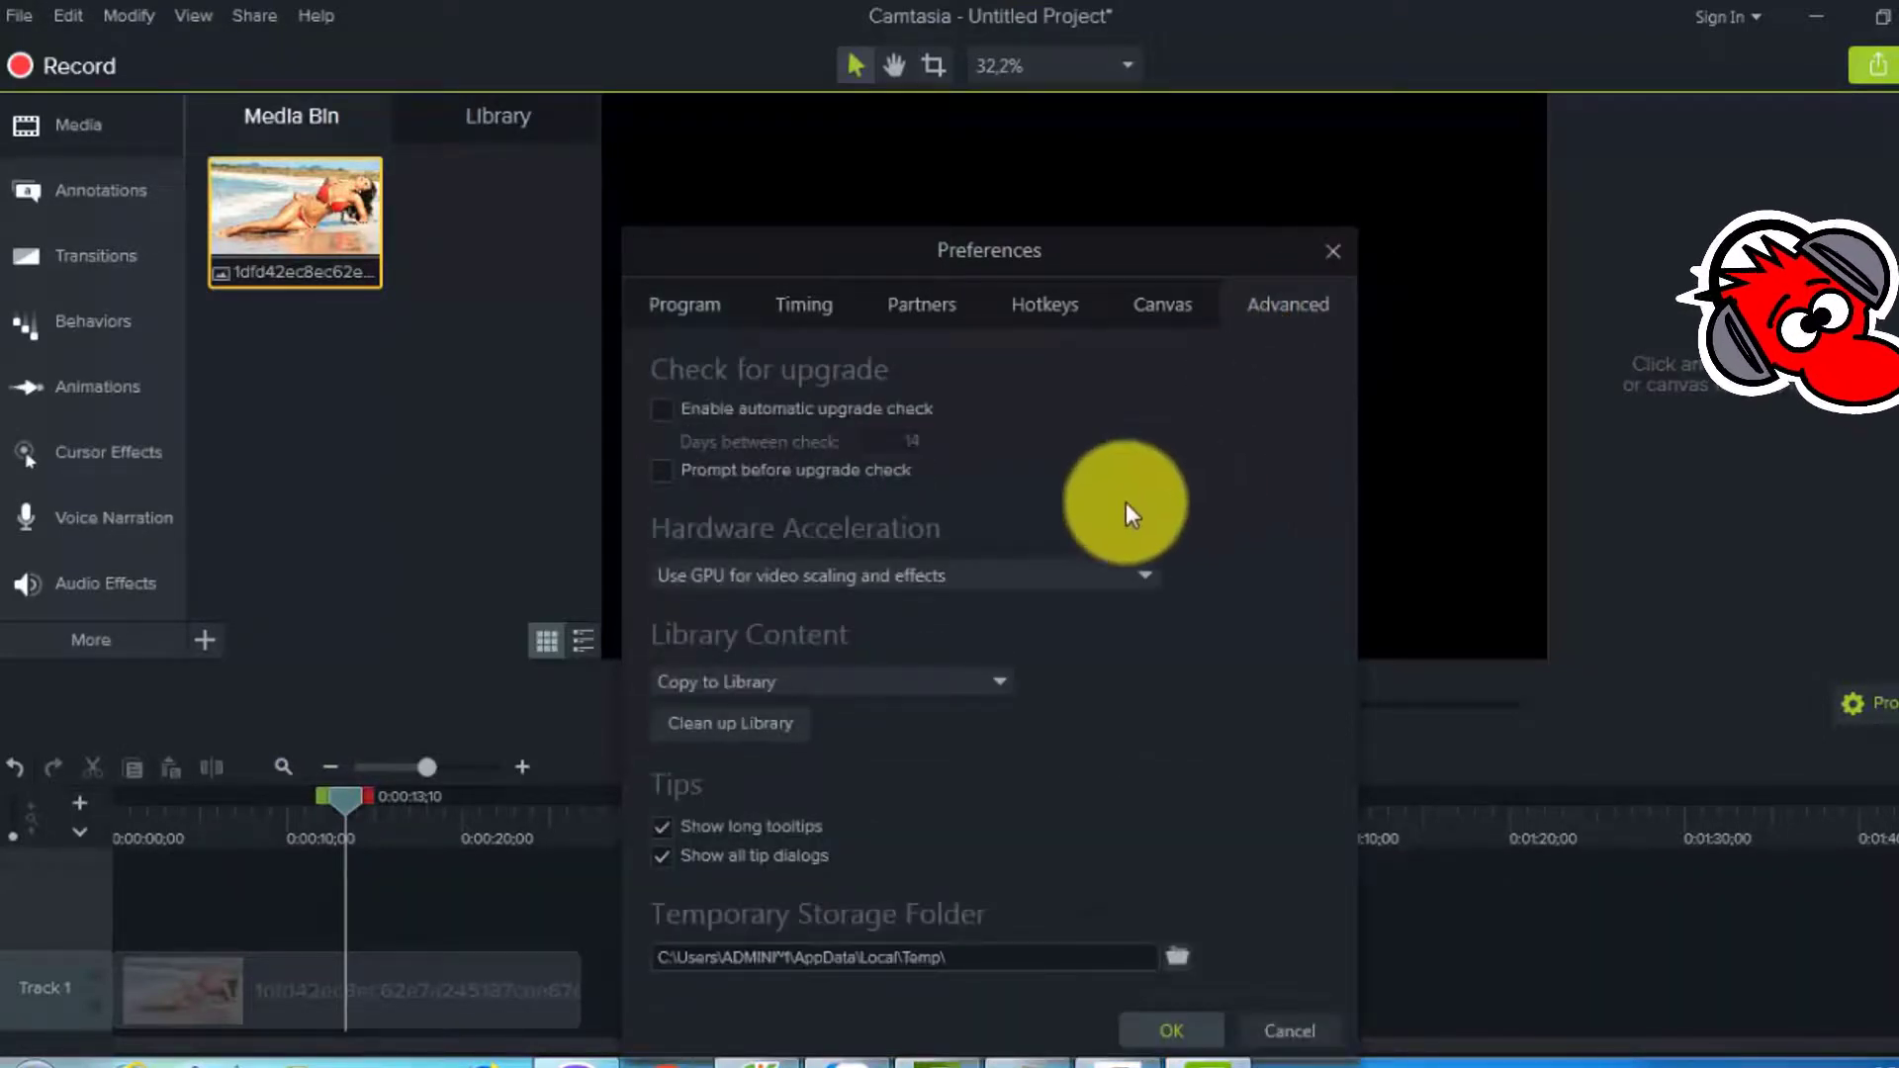
left_click(1124, 573)
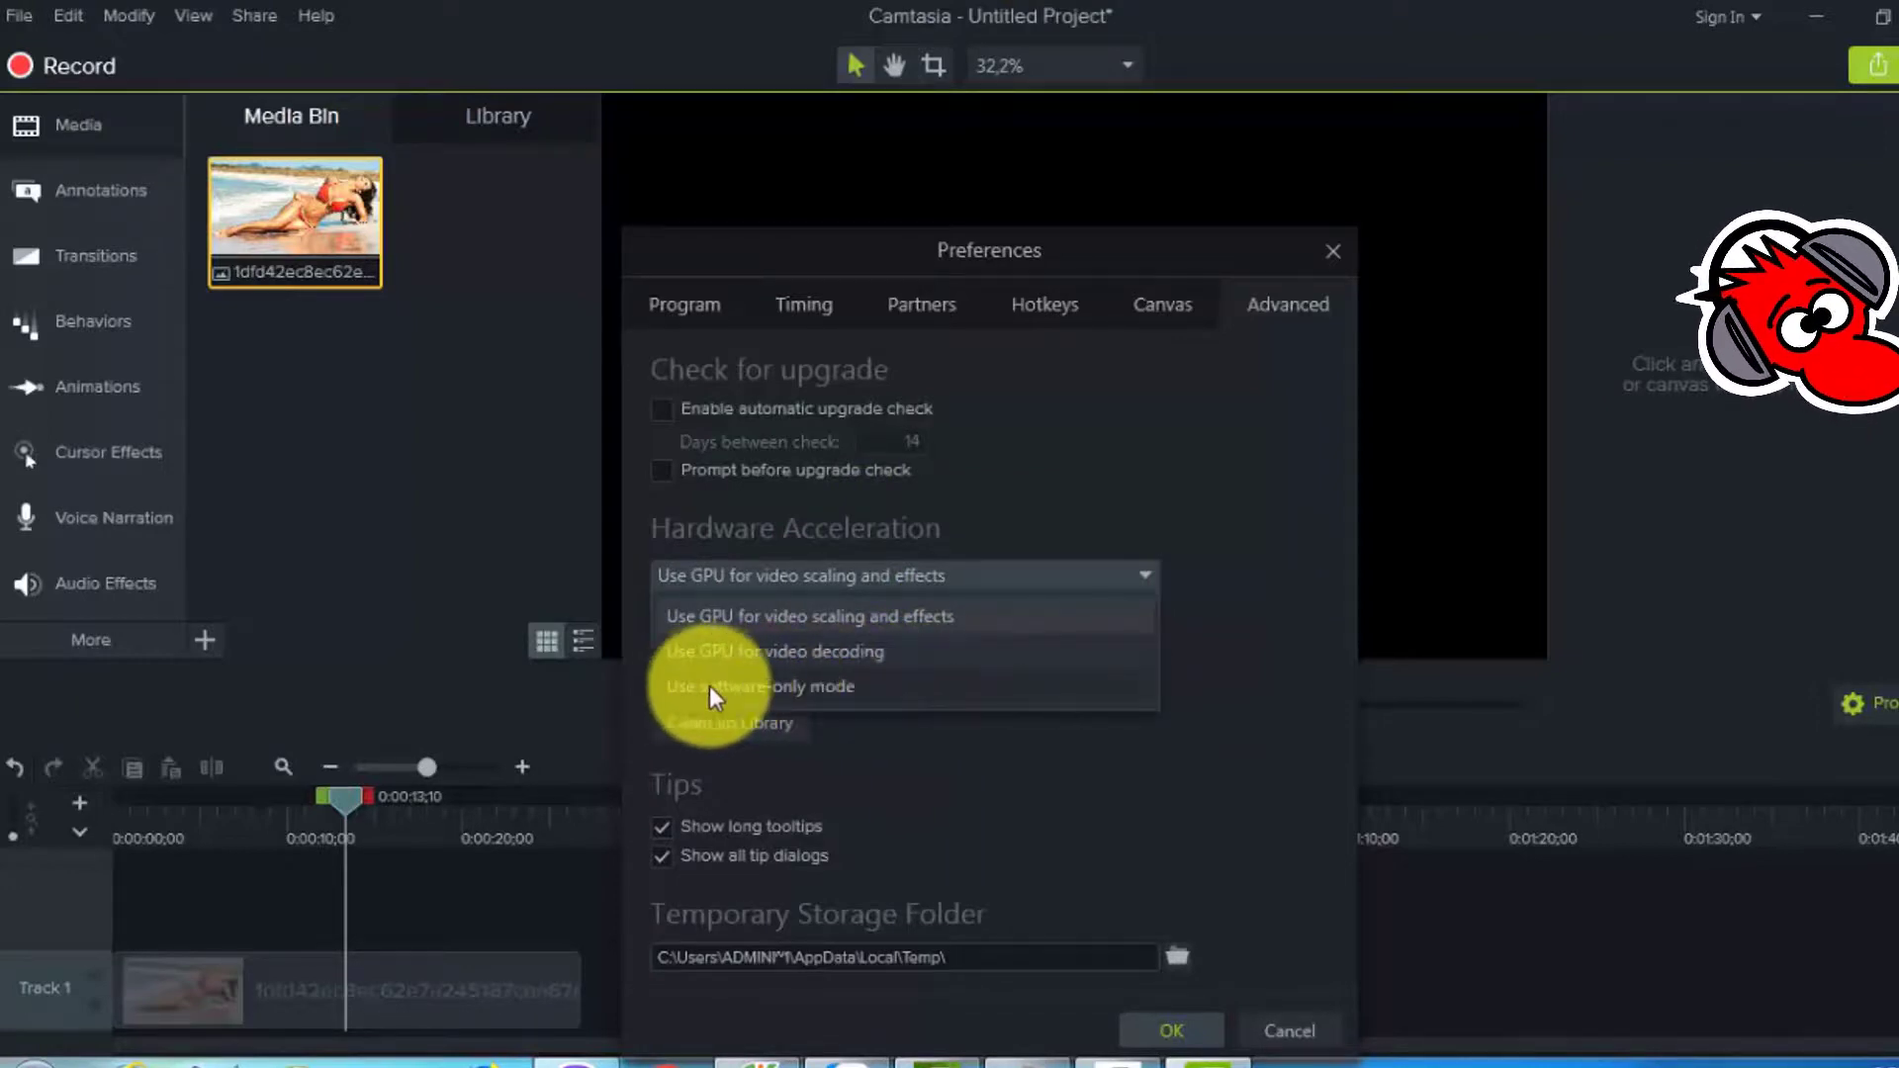
left_click(879, 691)
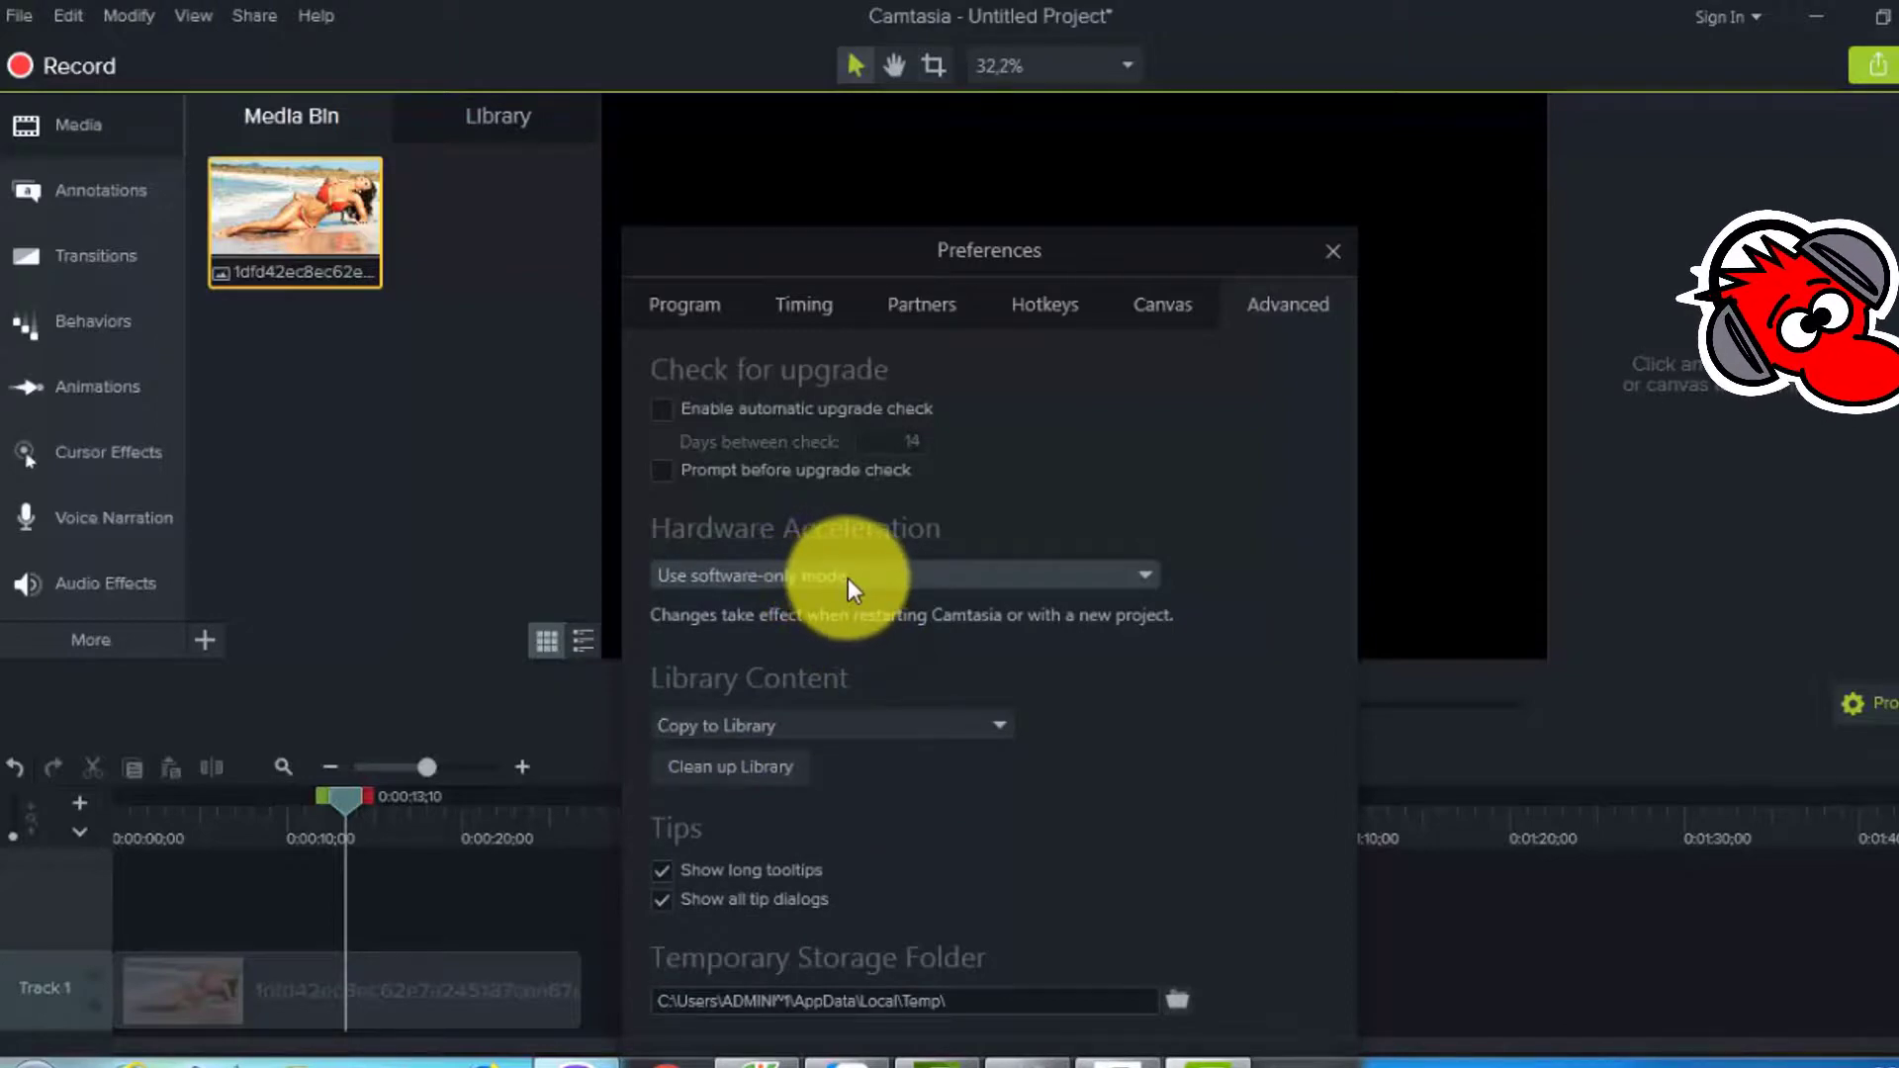
left_click(1132, 584)
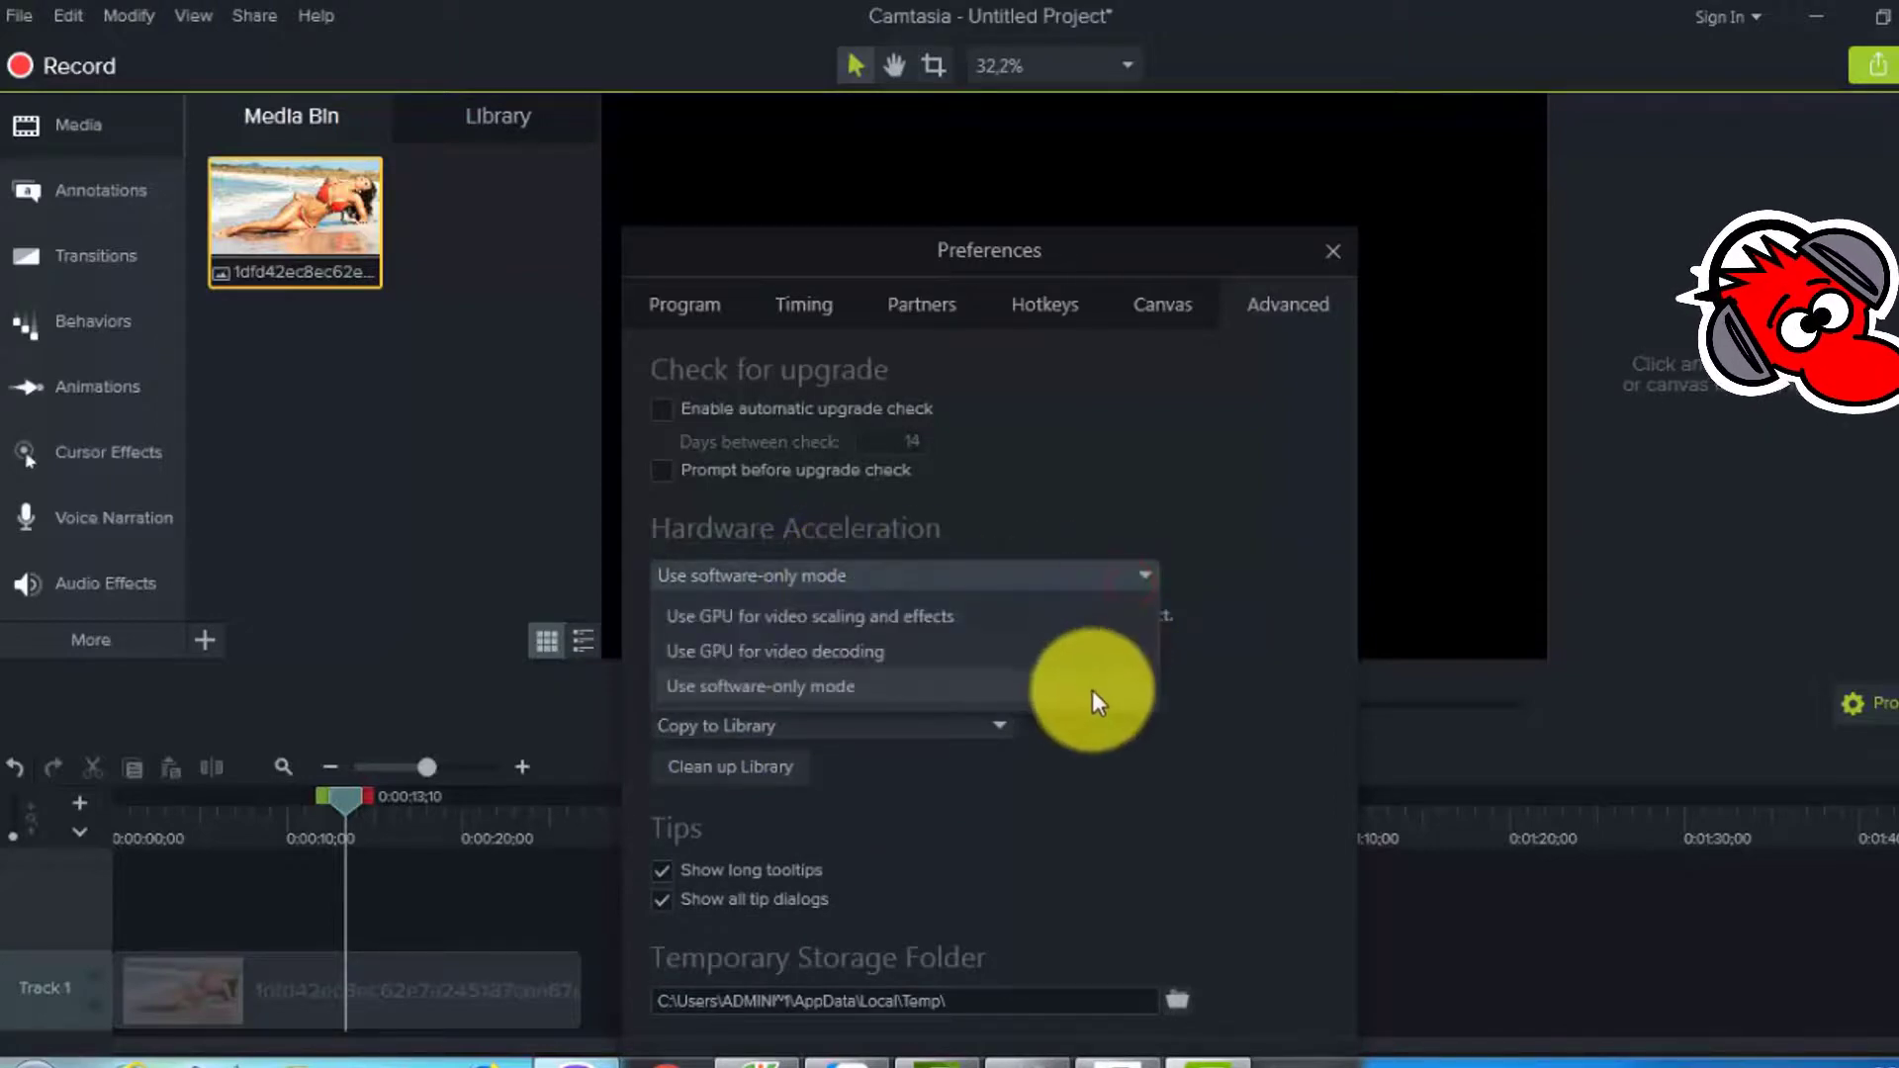
left_click(989, 688)
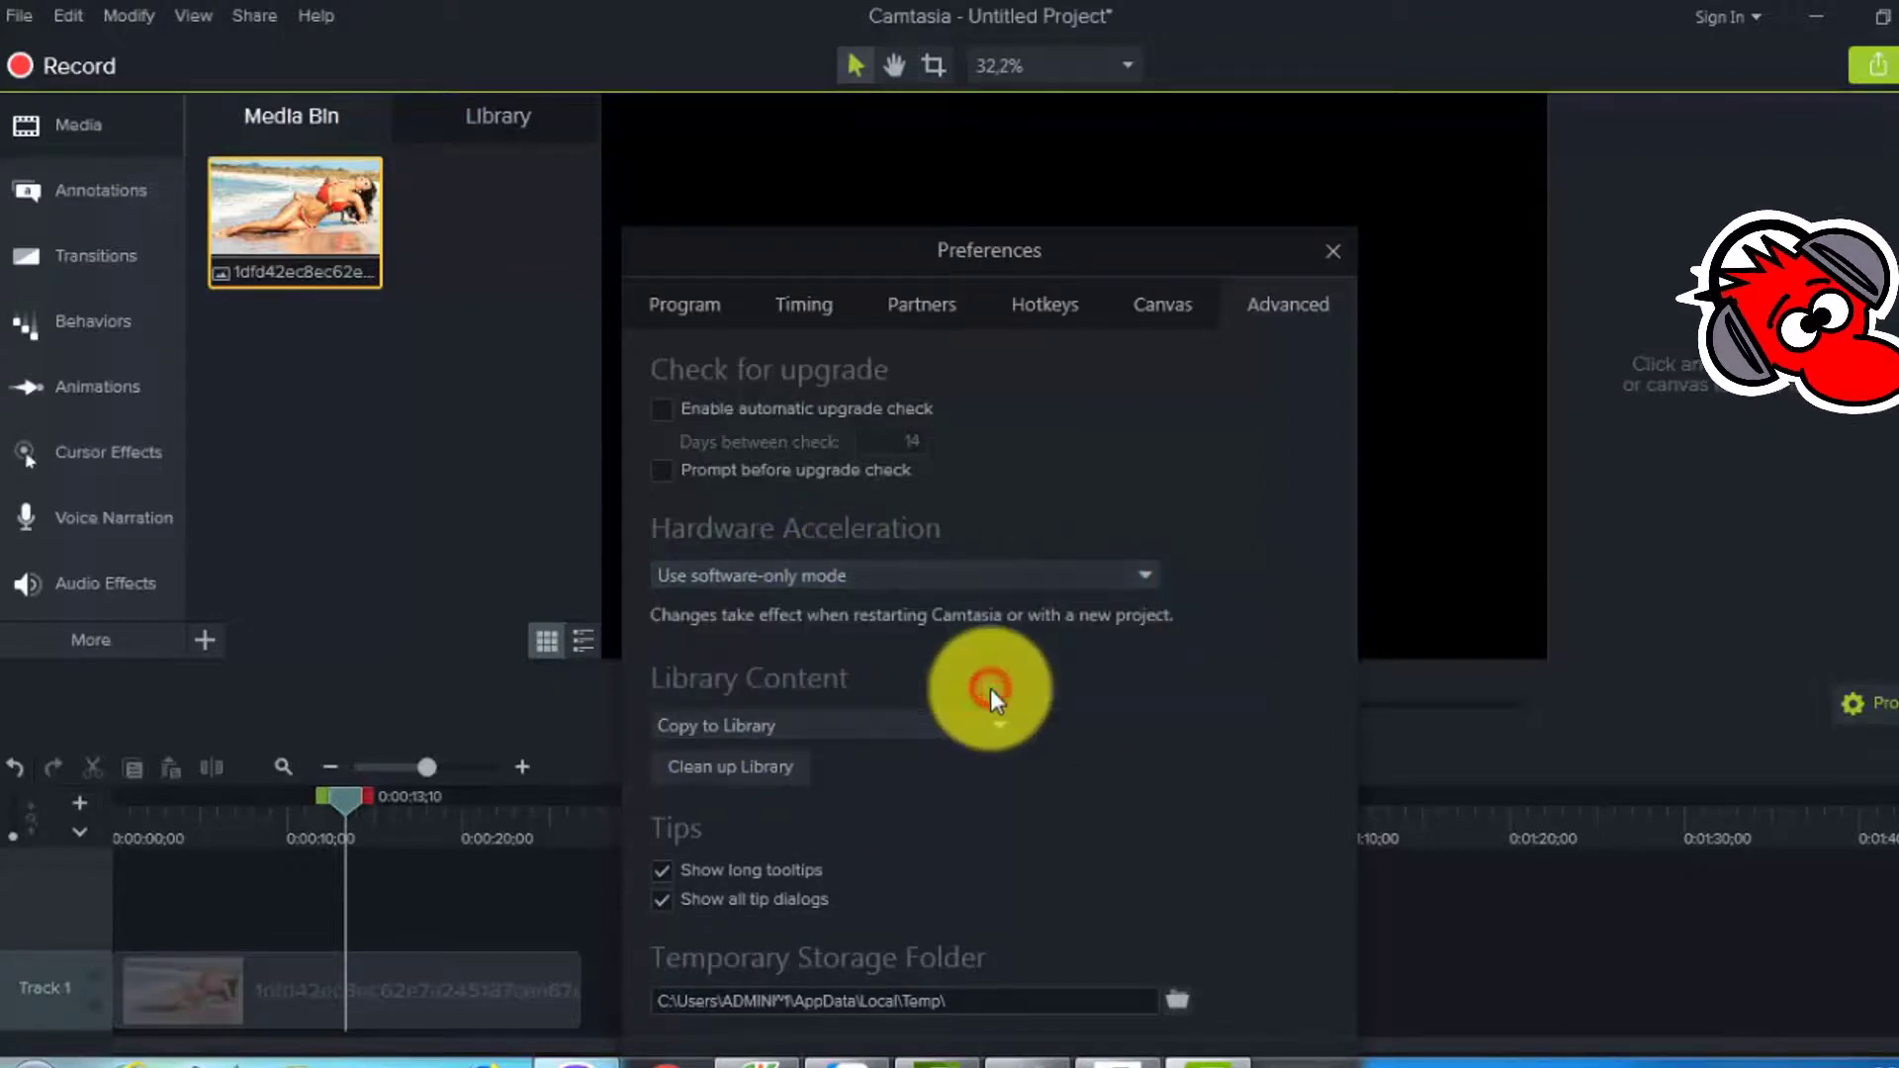
left_click_drag(1029, 265, 1010, 49)
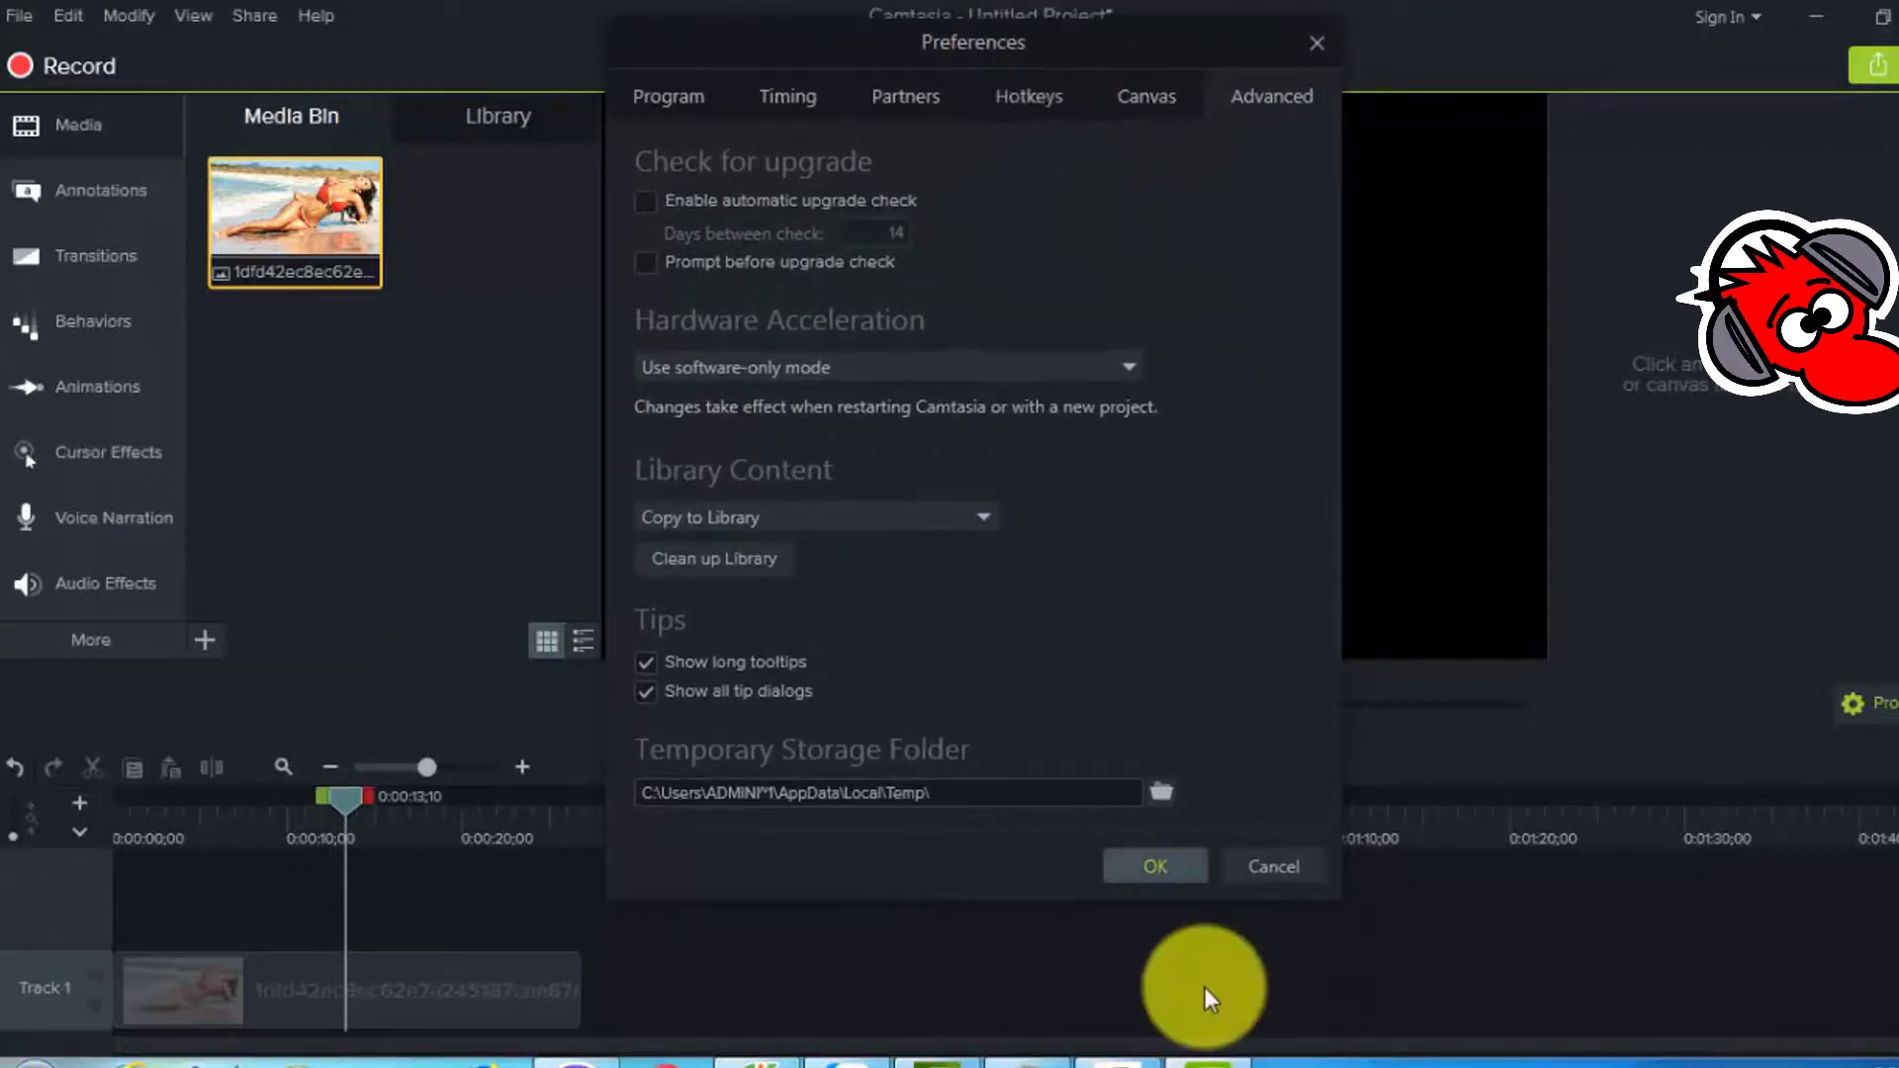
left_click(1178, 872)
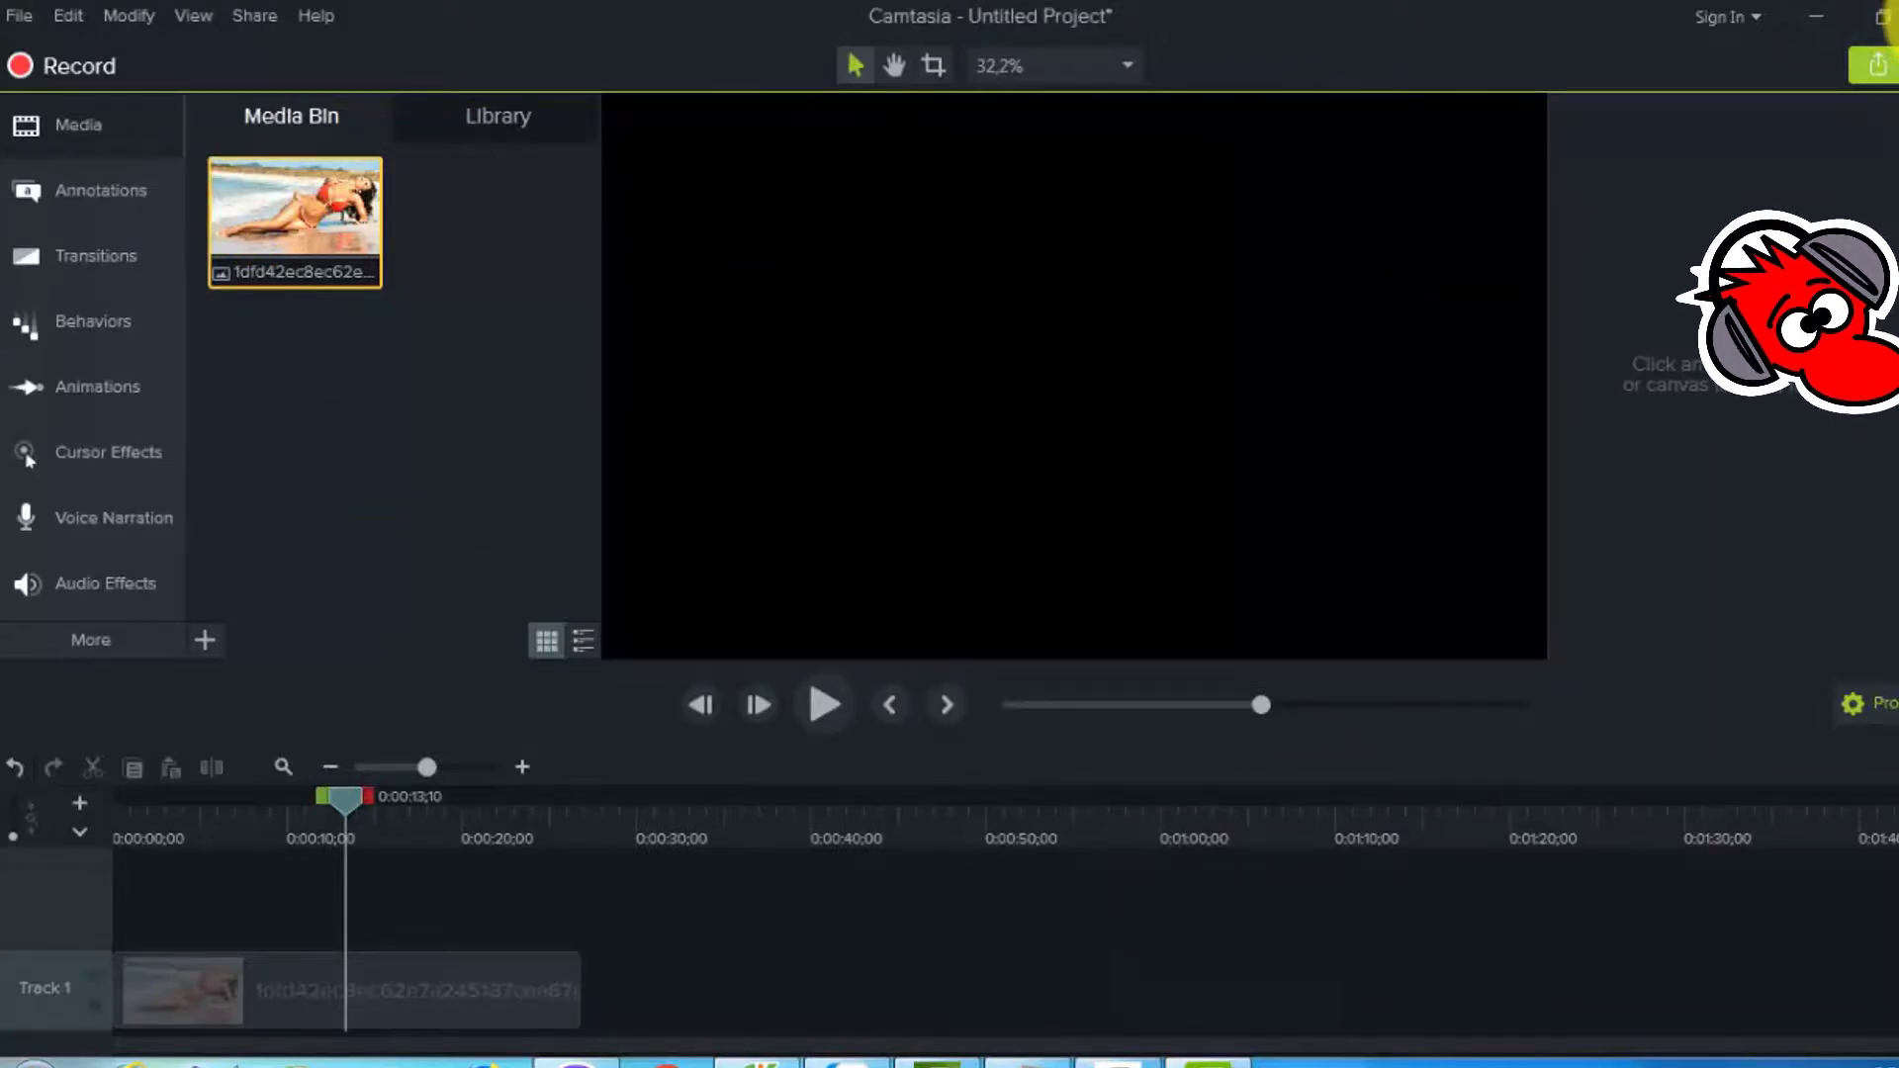
Close Camtasia without saving the untitled project, relaunch Camtasia 9 and start a new project
left_click(1889, 13)
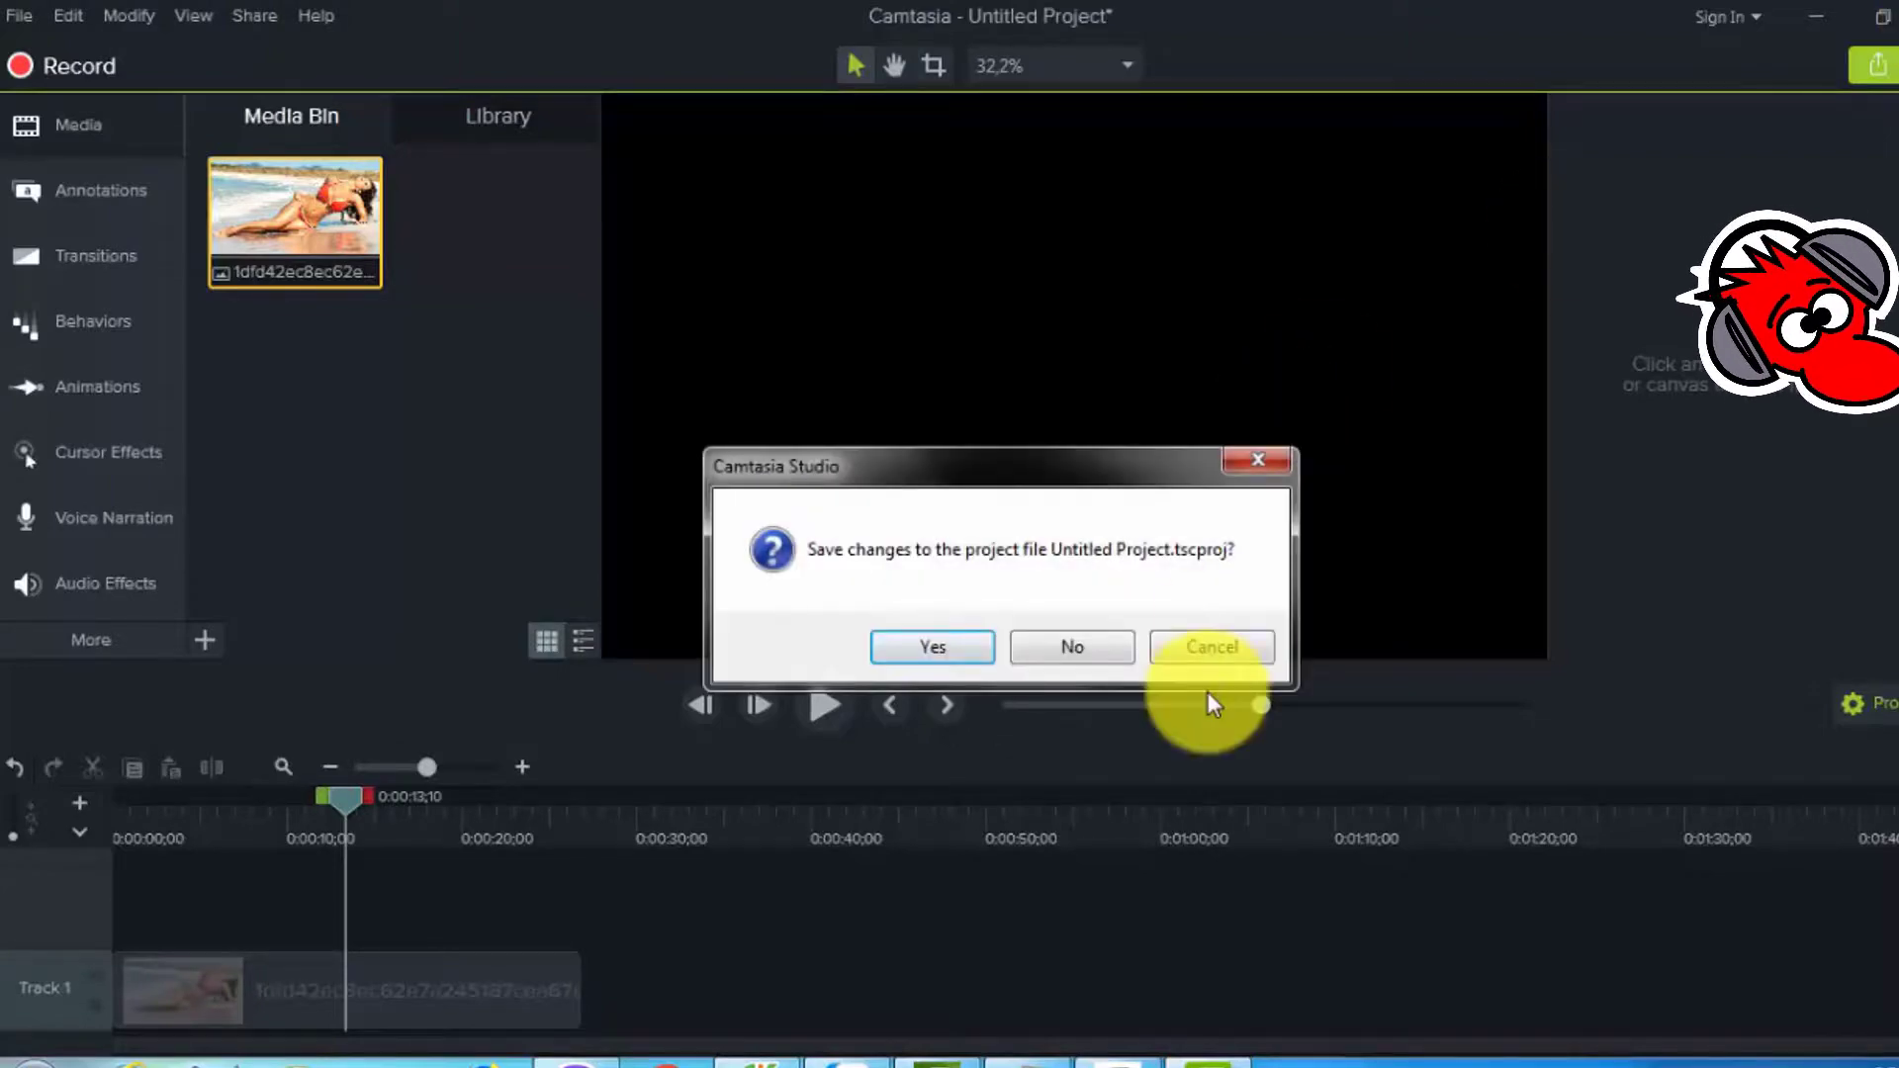
left_click(1071, 647)
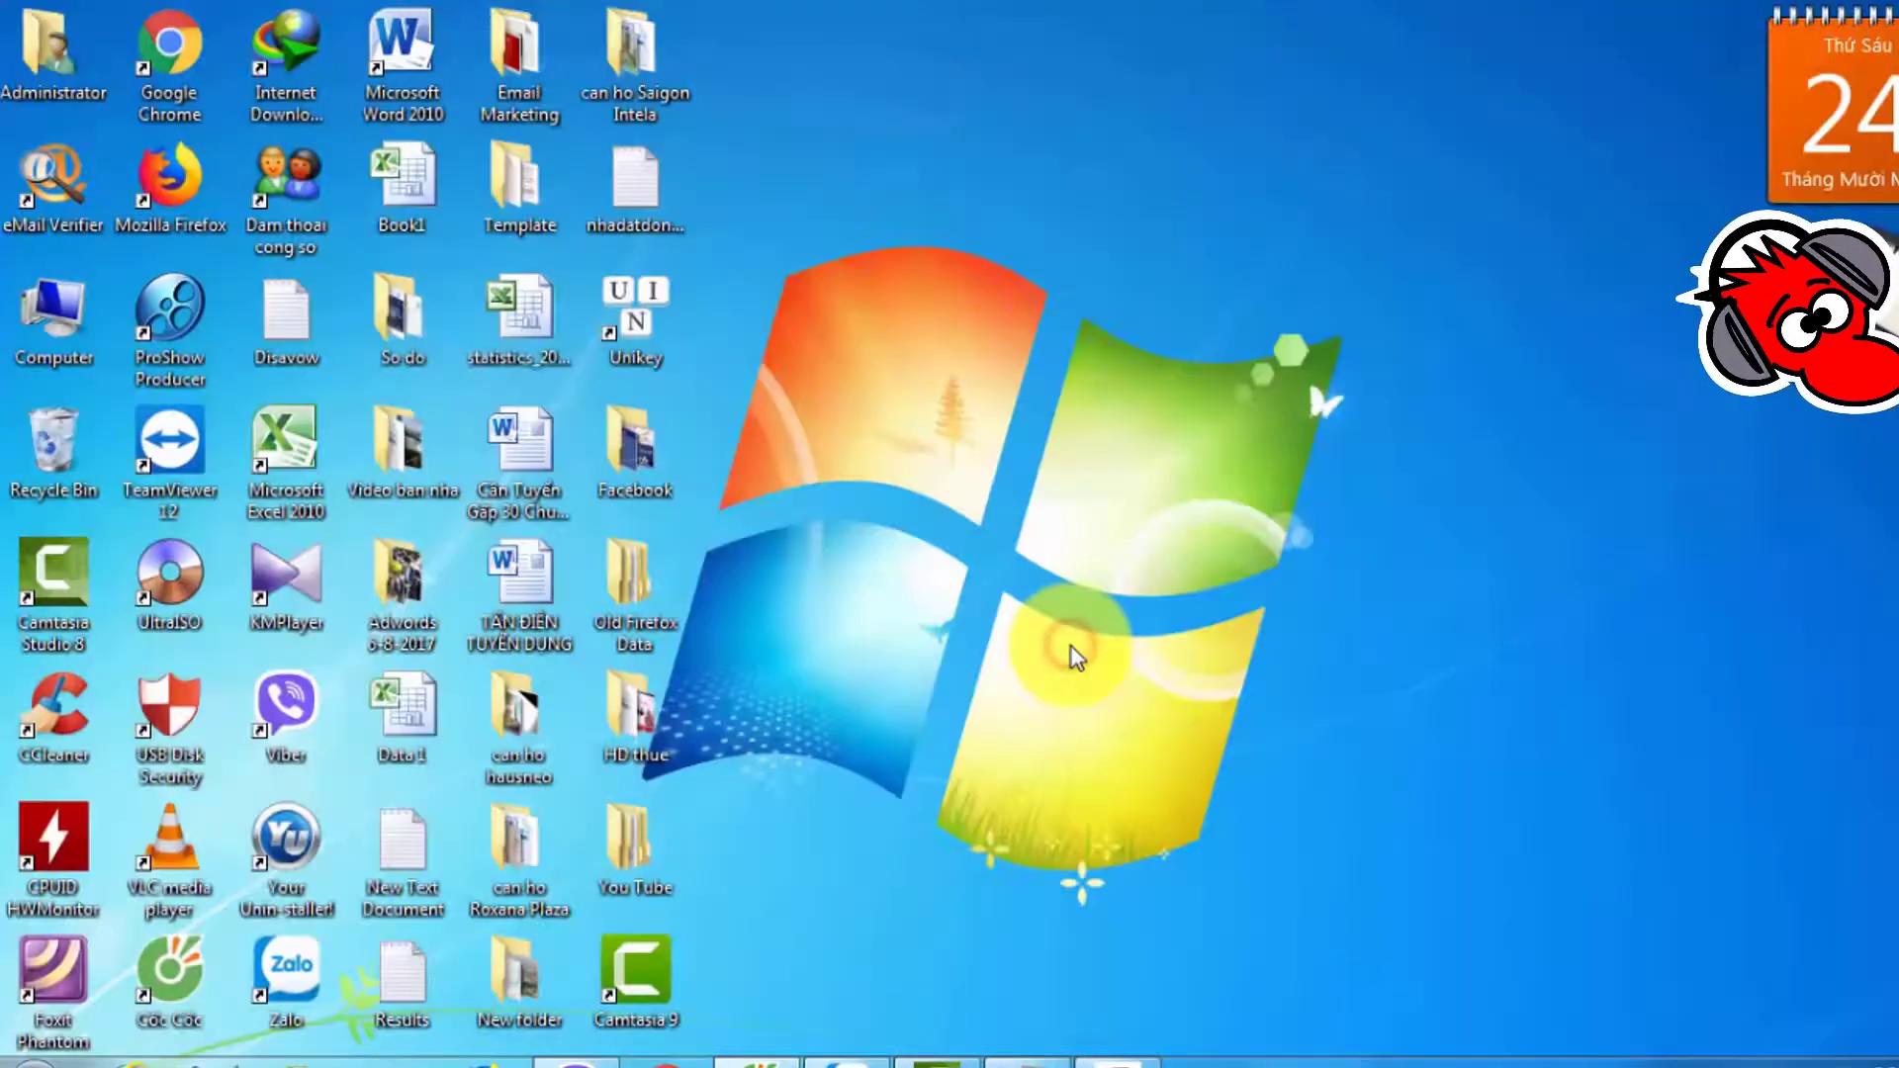
double_click(654, 953)
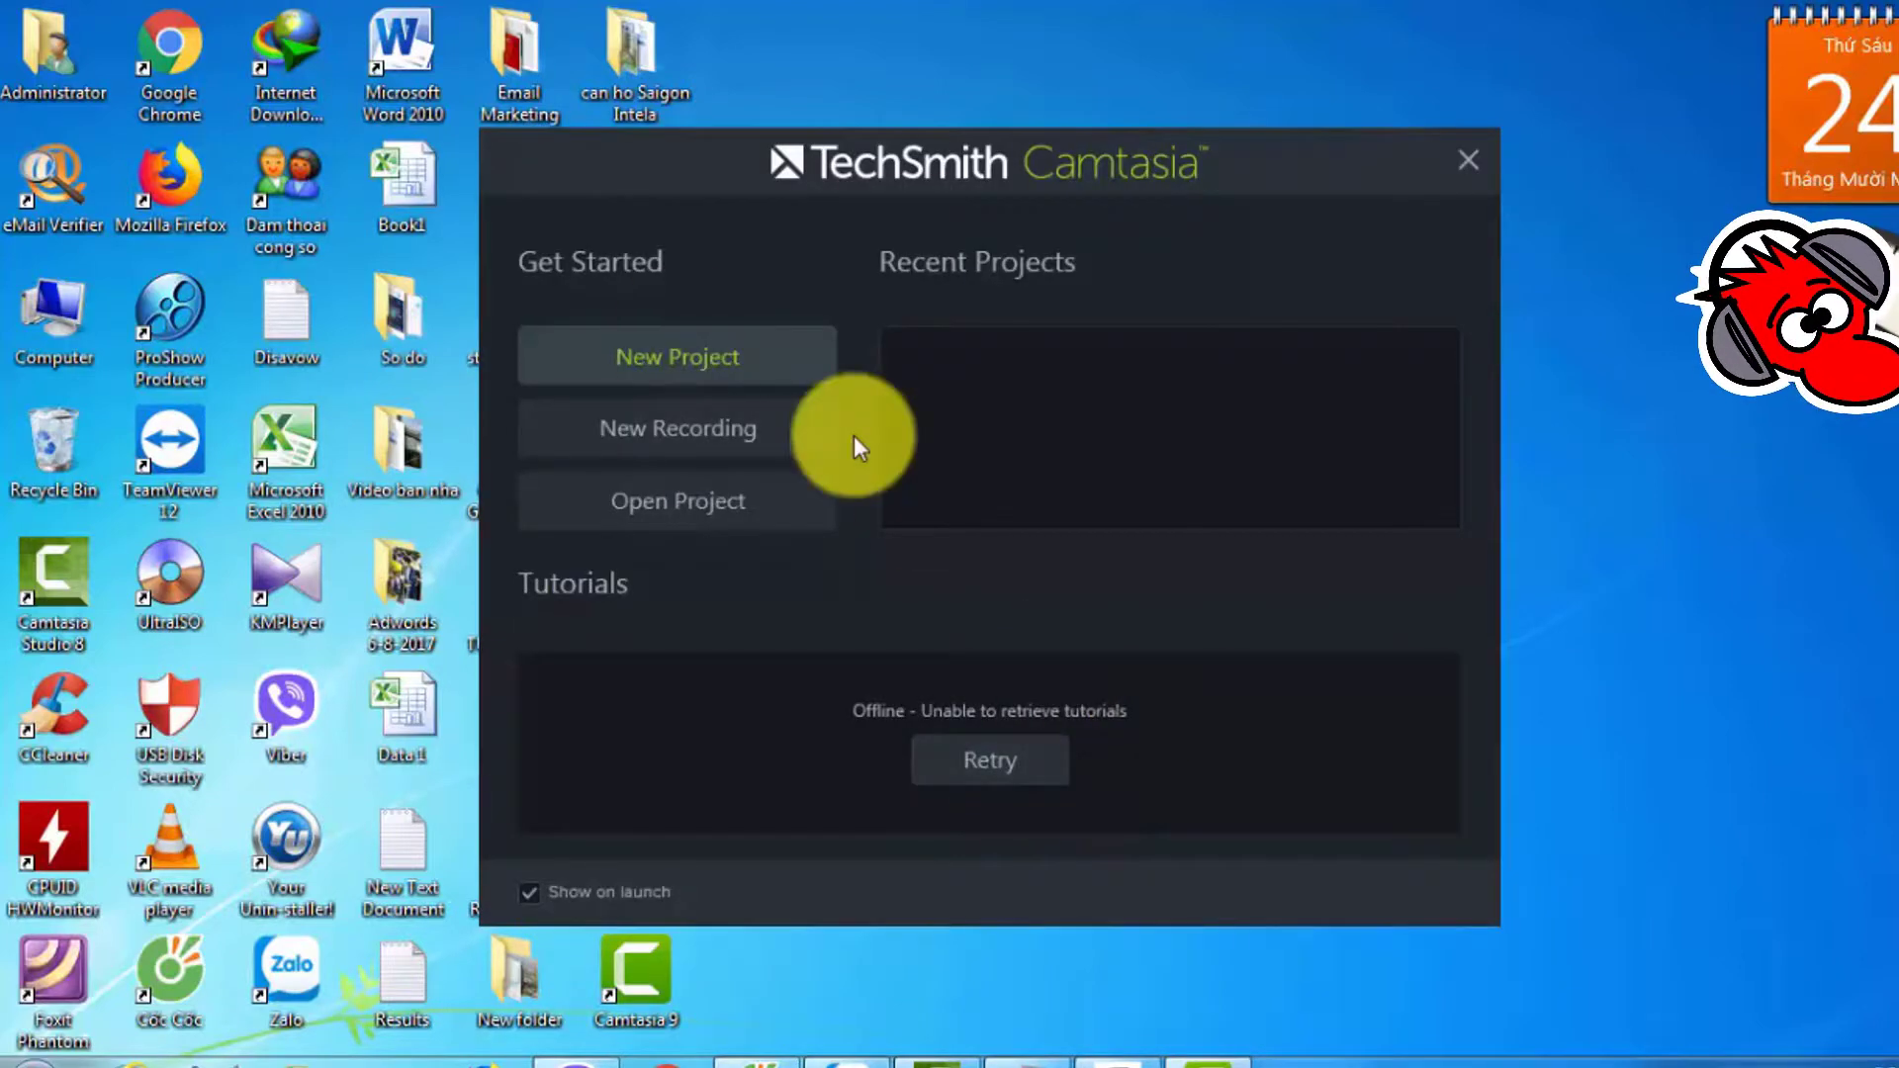
left_click(695, 358)
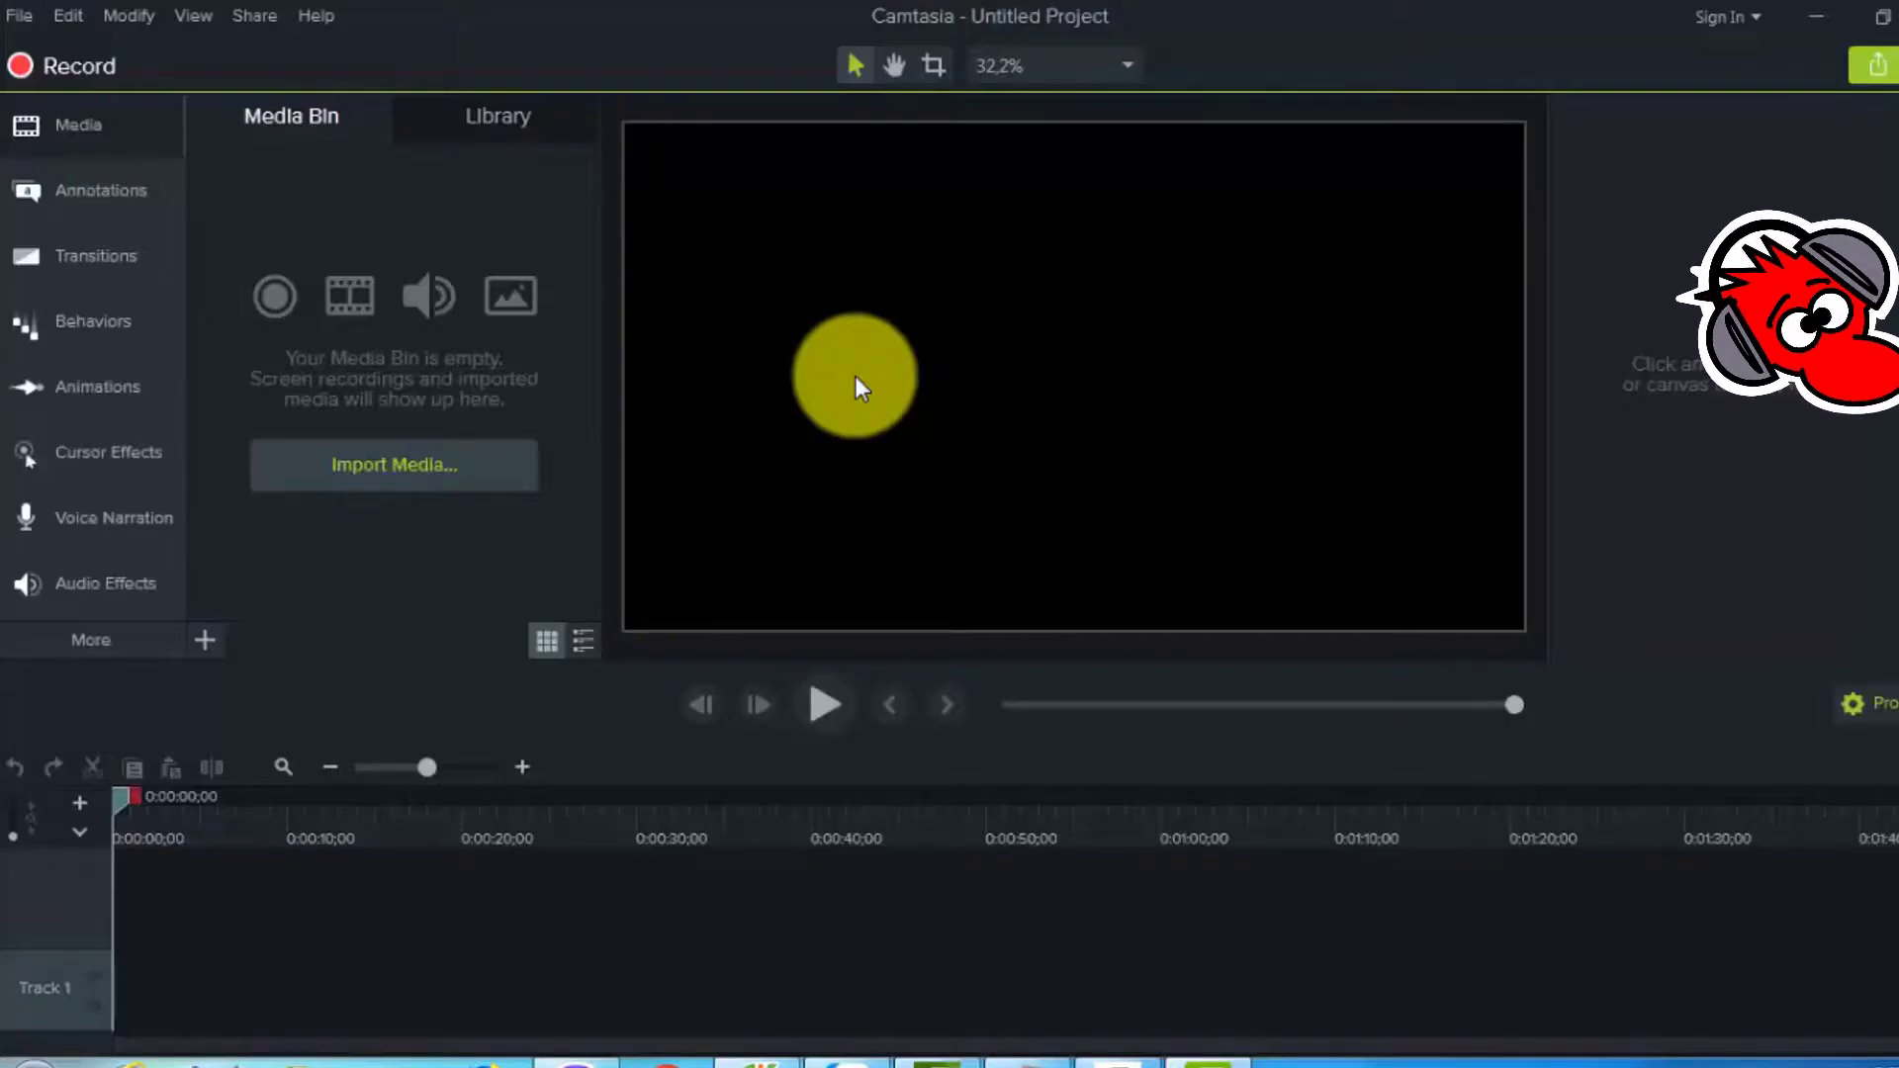
Import the first Hot Girl Wallpaper image into the new project's media bin and place it on the timeline at the playhead
left_click(489, 465)
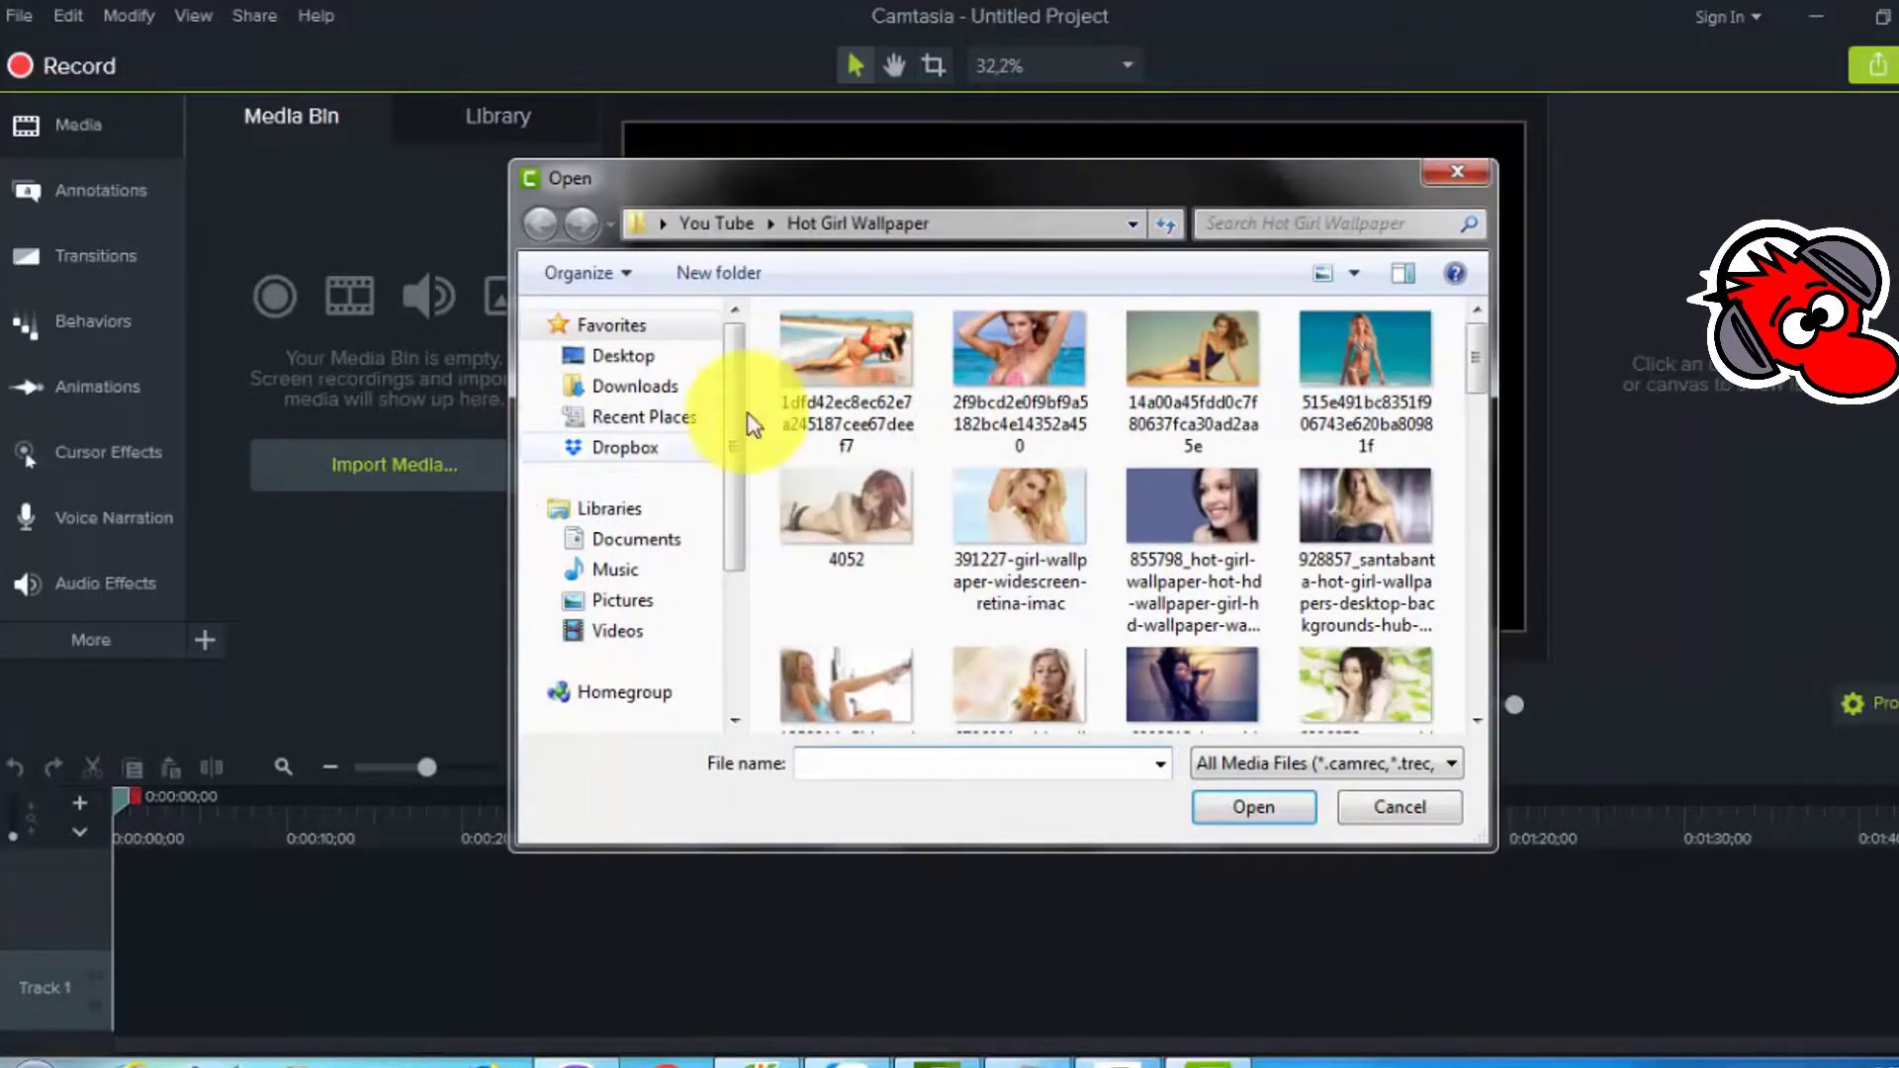
double_click(869, 354)
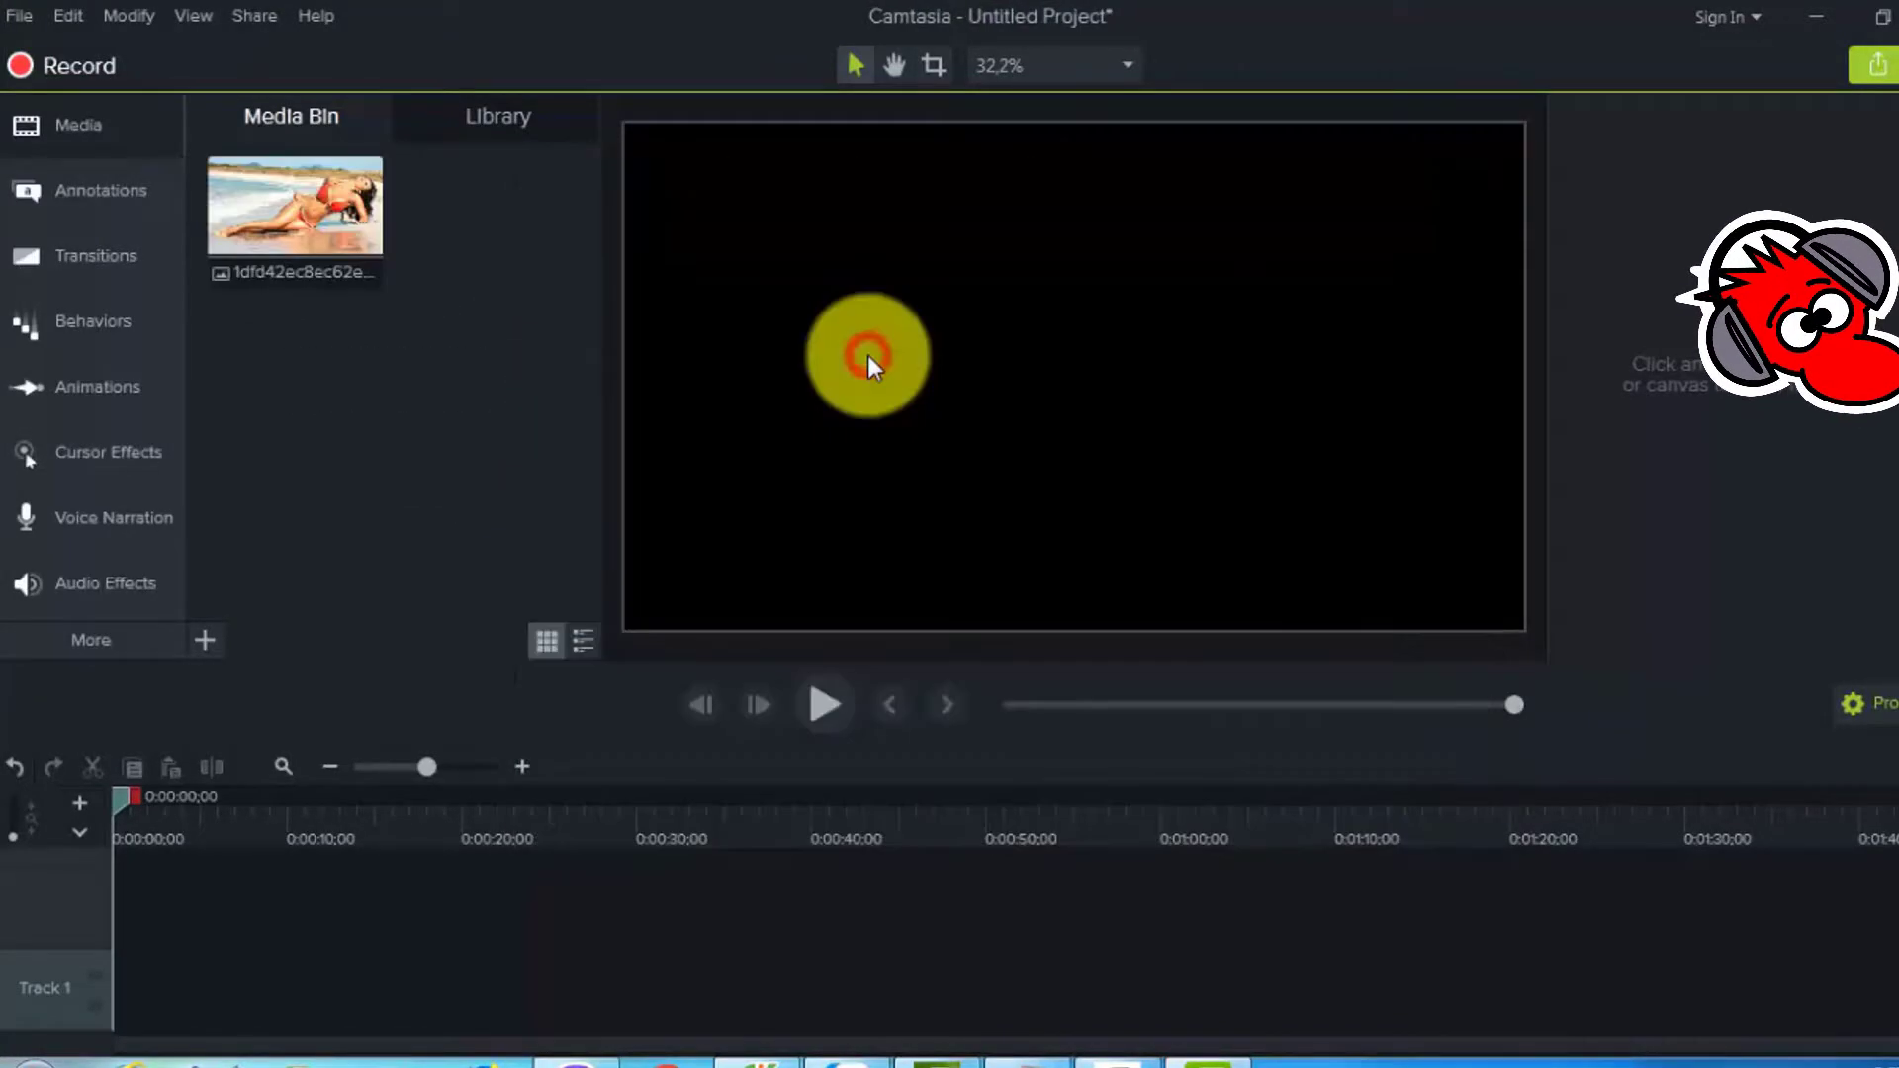
left_click(331, 211)
right_click(330, 210)
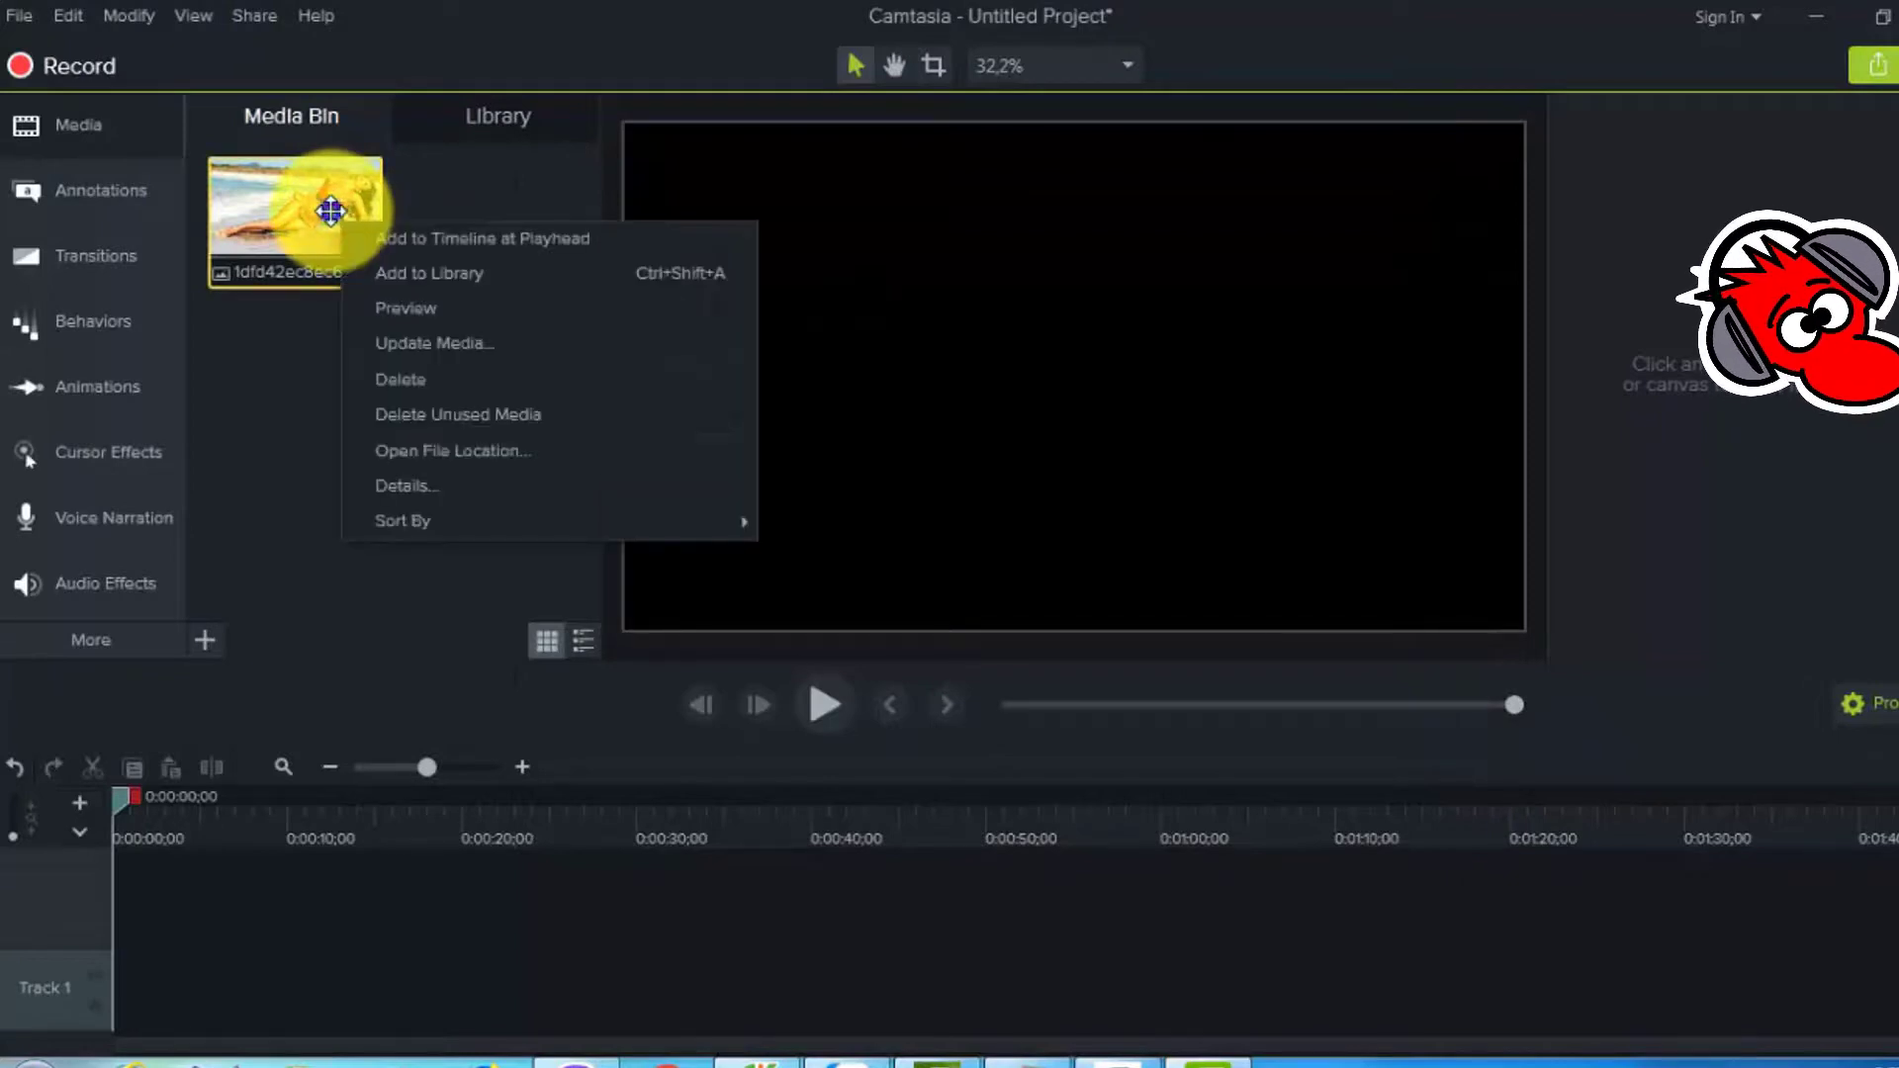
left_click(488, 237)
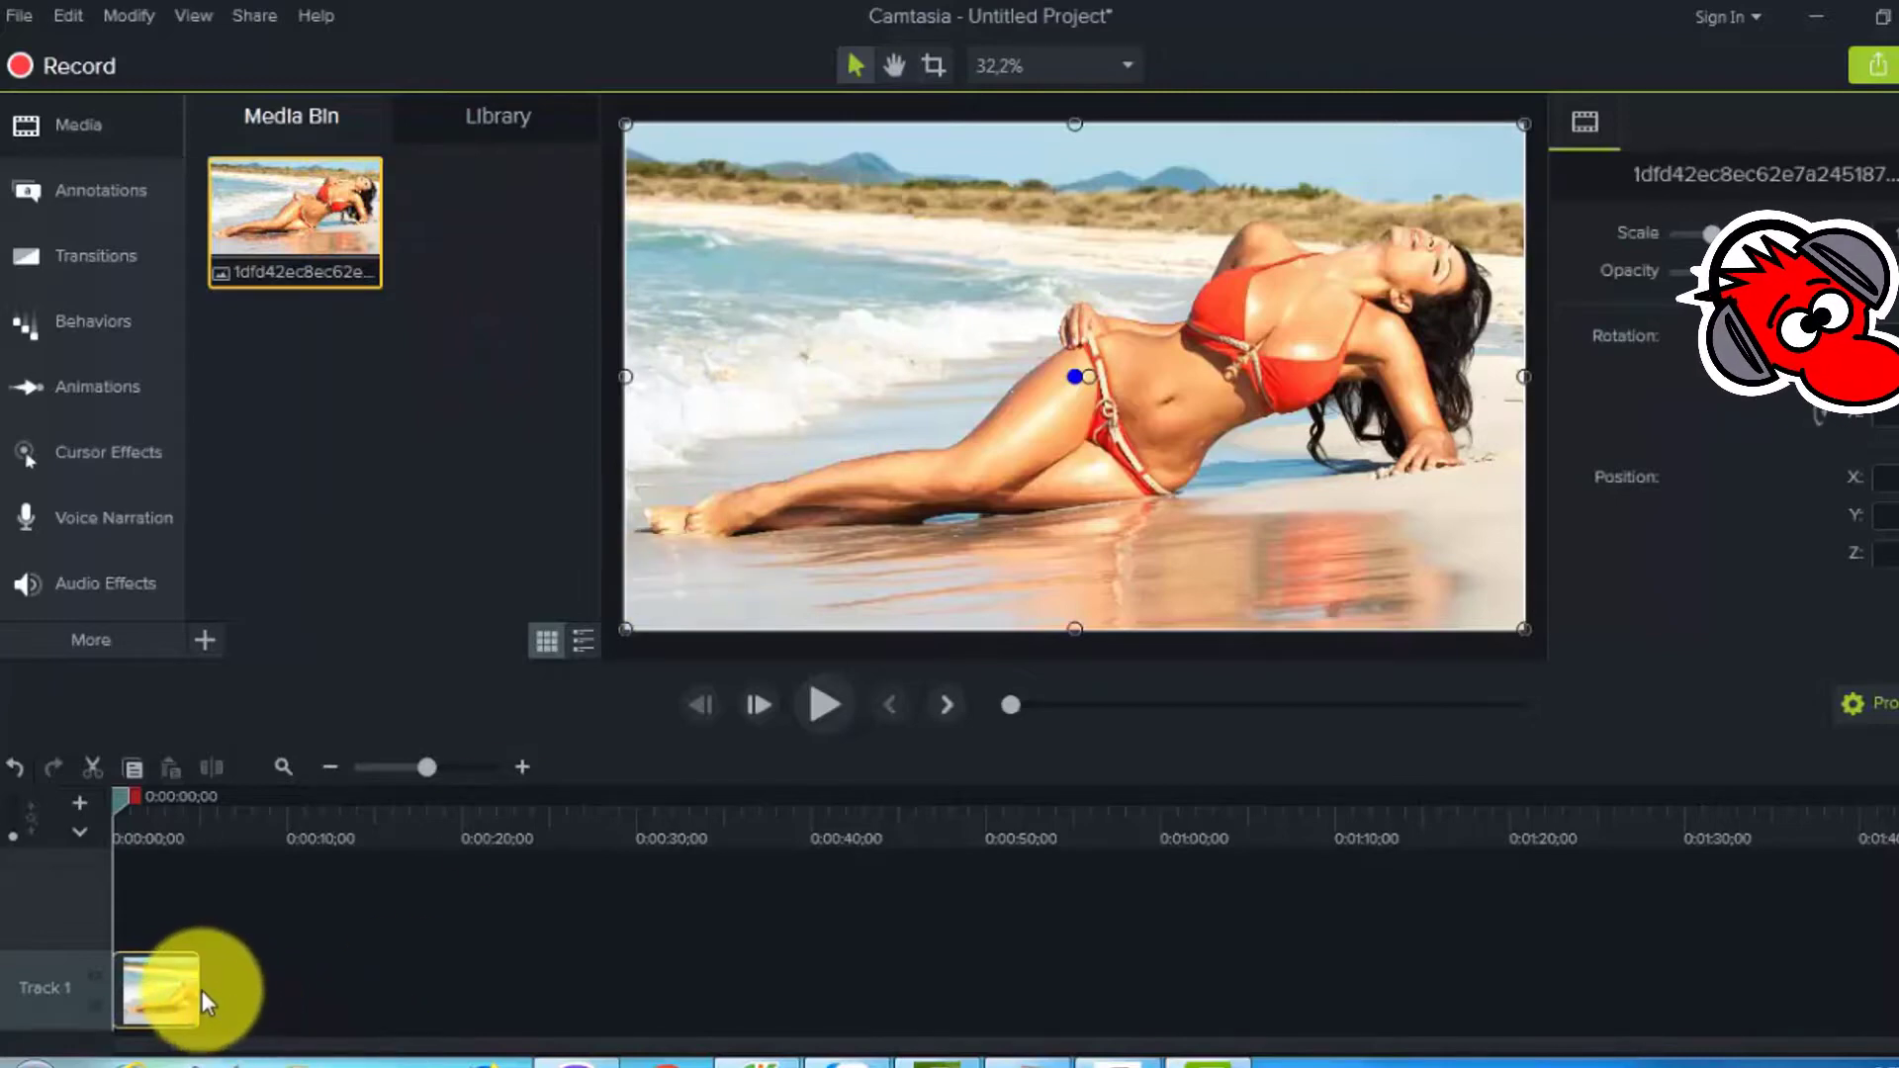
Lengthen the image clip on Track 1 to about 45 seconds, then play and pause the timeline to check the preview
left_click_drag(196, 988, 902, 989)
left_click(823, 705)
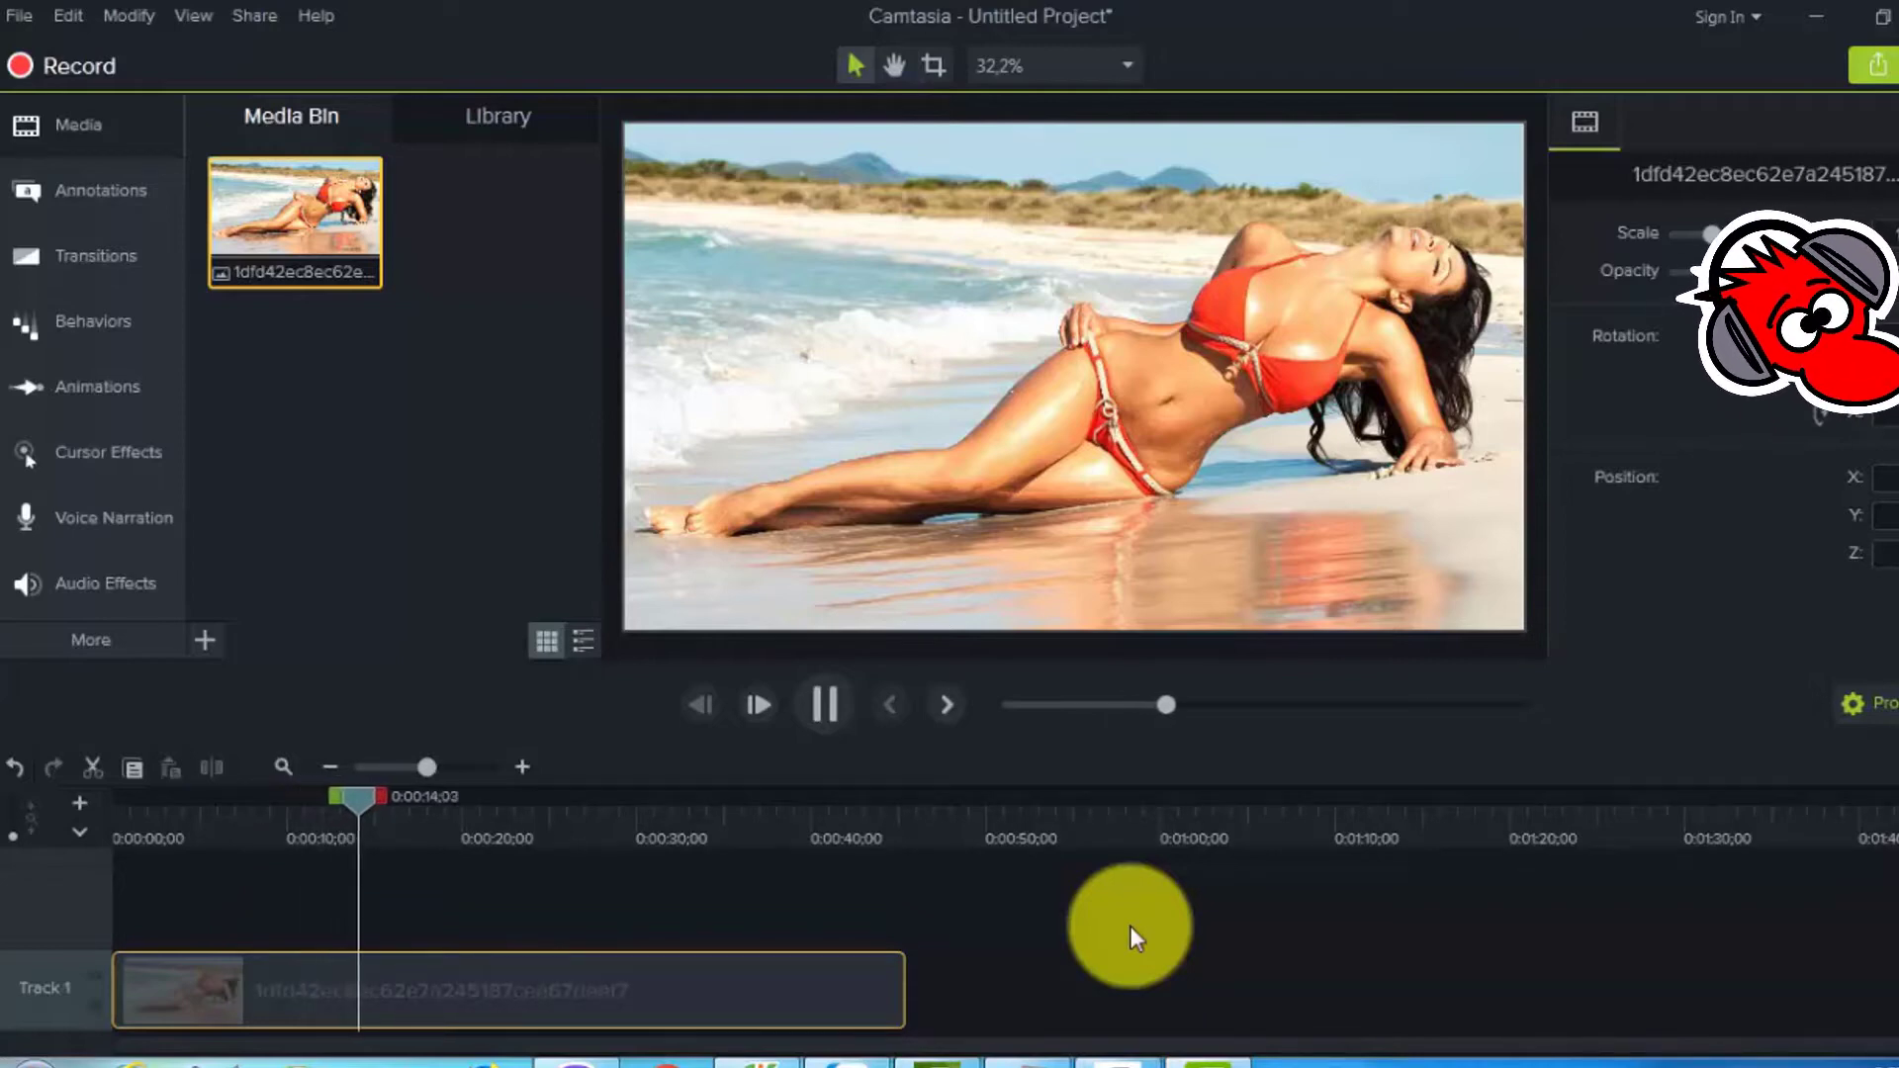
left_click(824, 712)
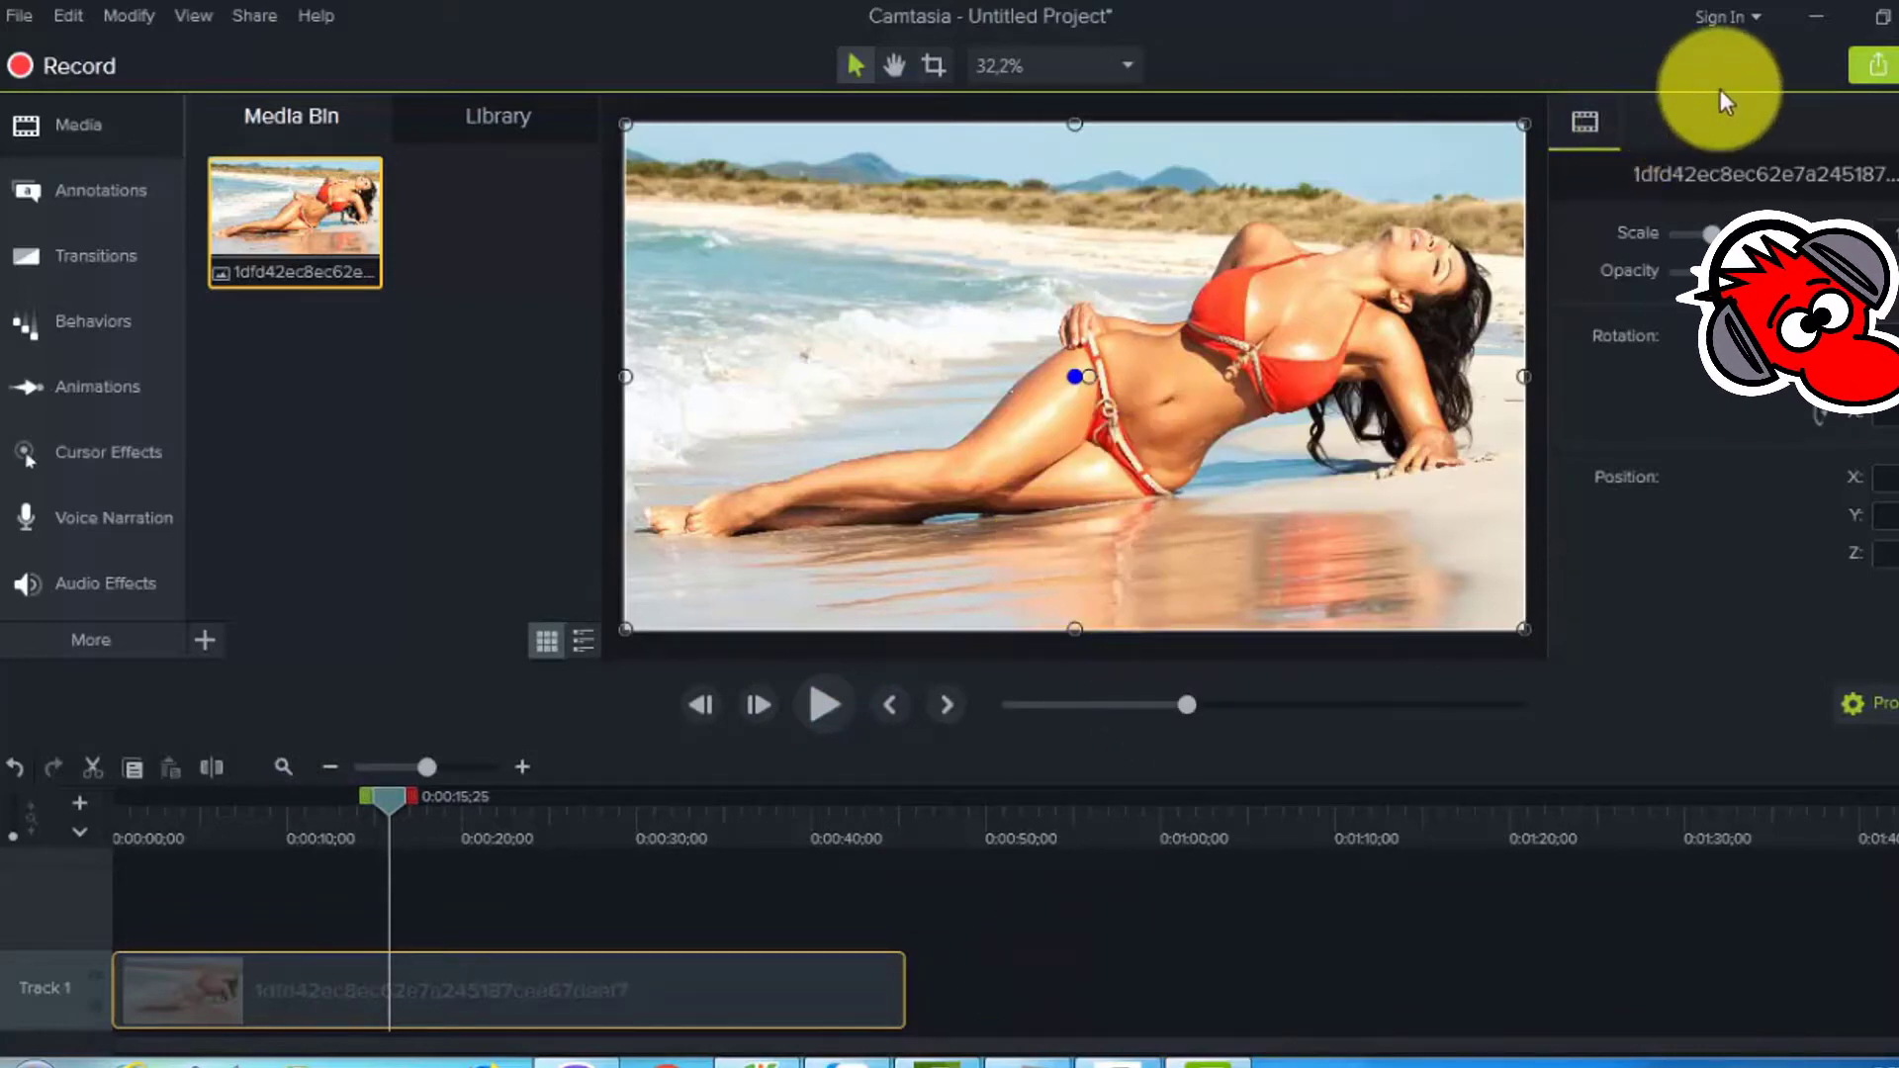
Minimise Camtasia, switch to the Notepad document and select its three-line title about fixing the Camtasia Studio 9 video display error
left_click(1816, 17)
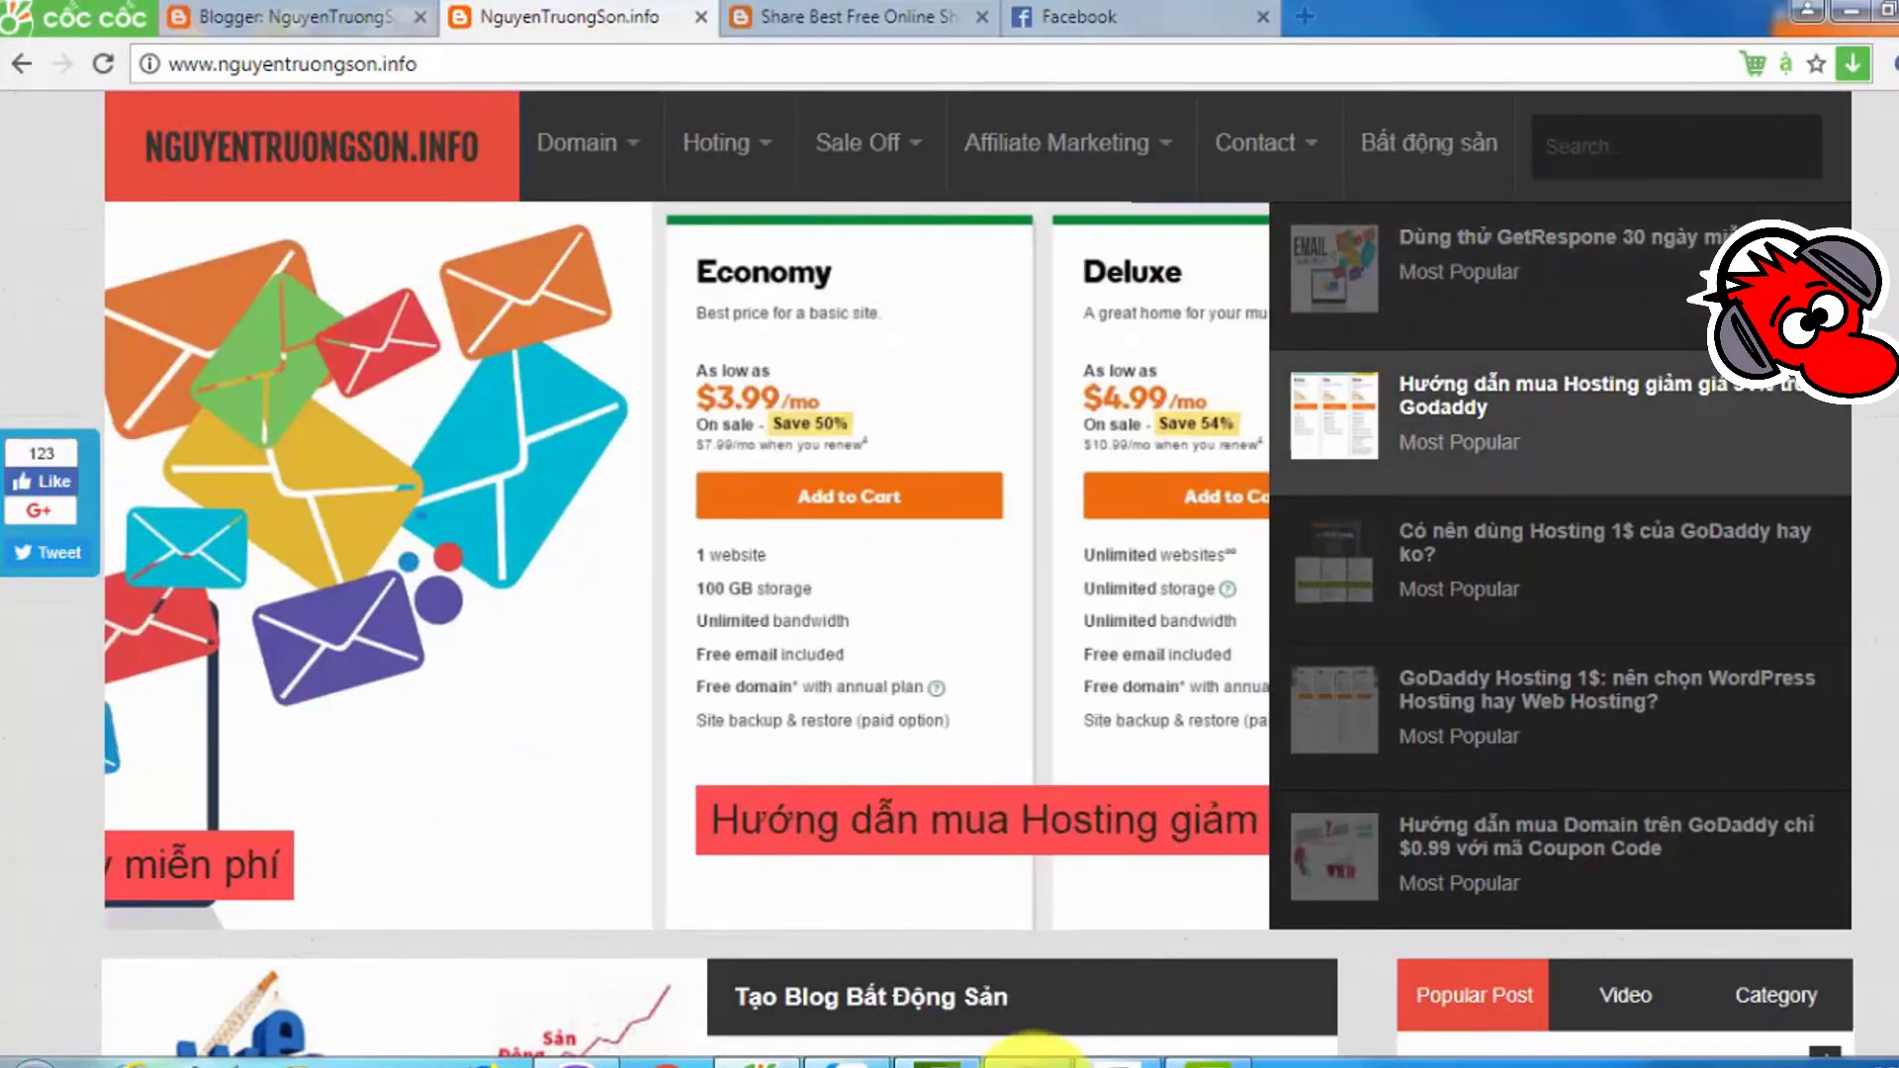
left_click(1030, 1058)
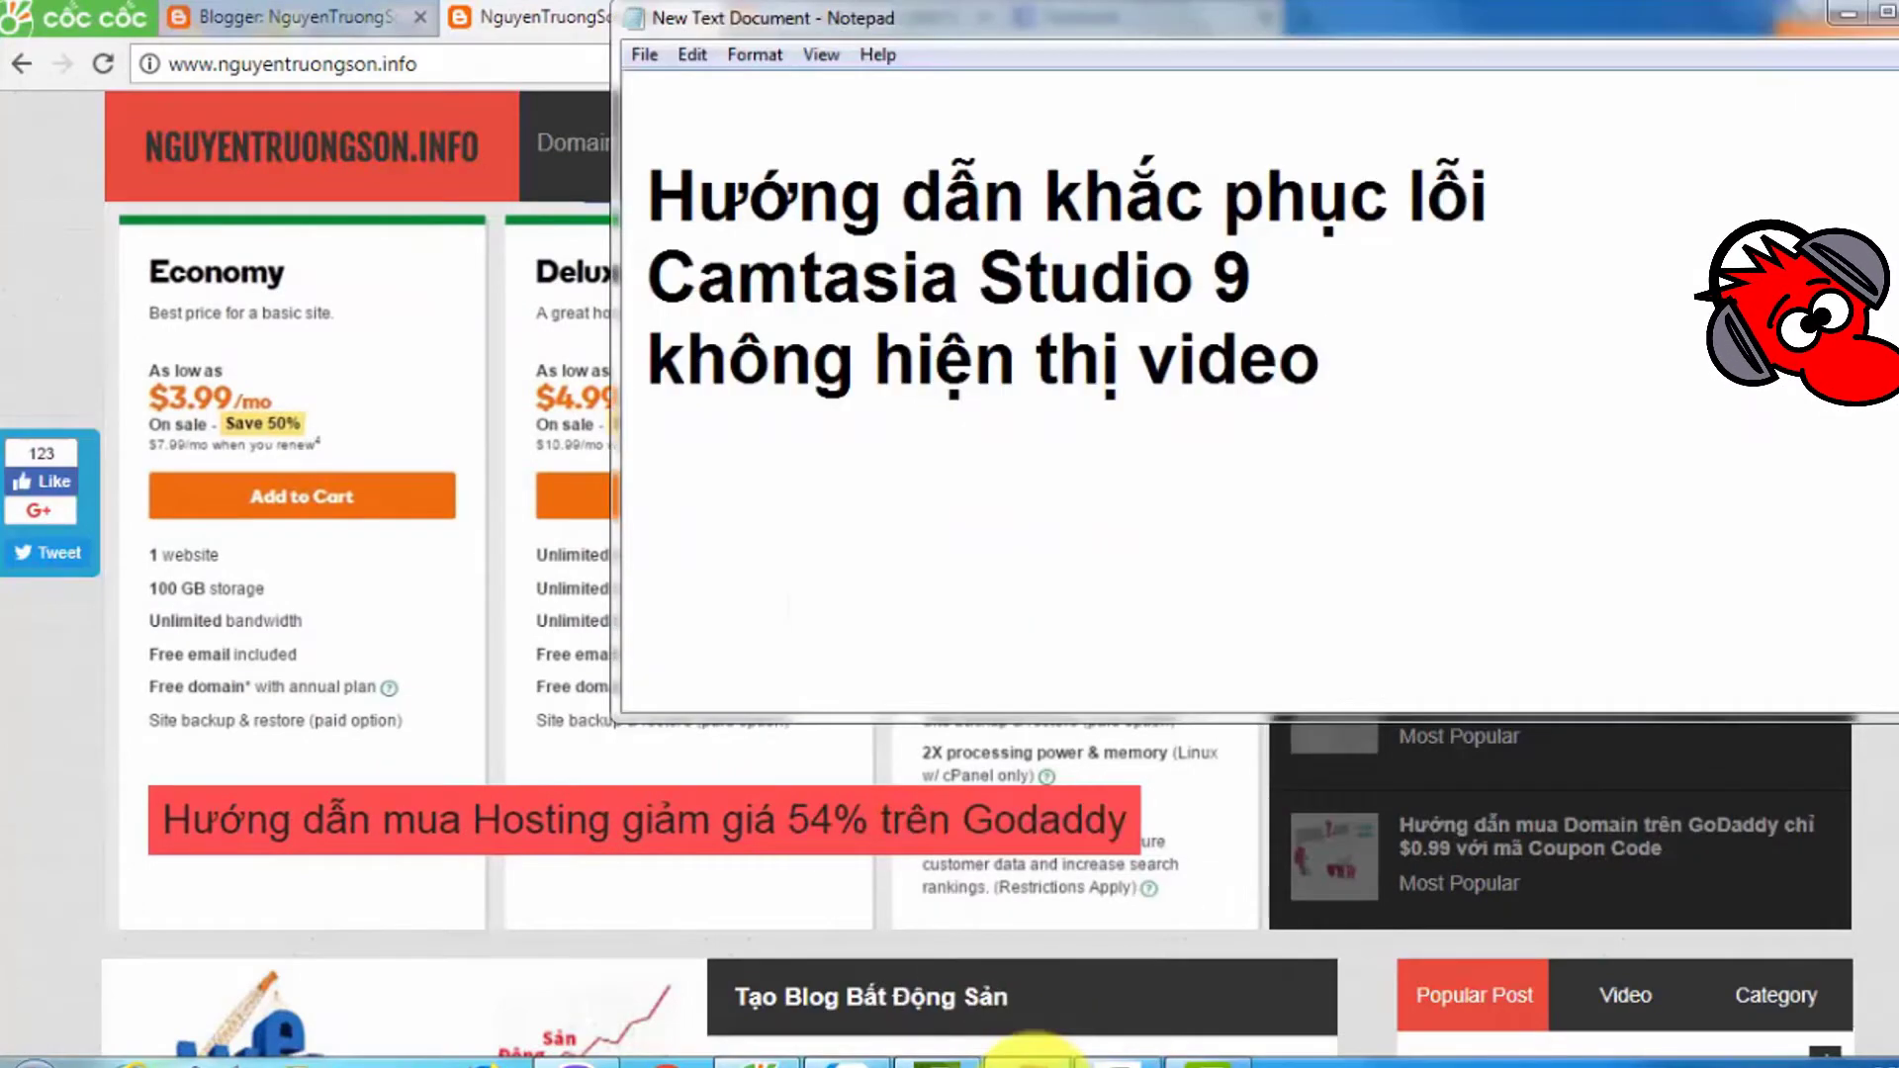
left_click_drag(1322, 366, 648, 193)
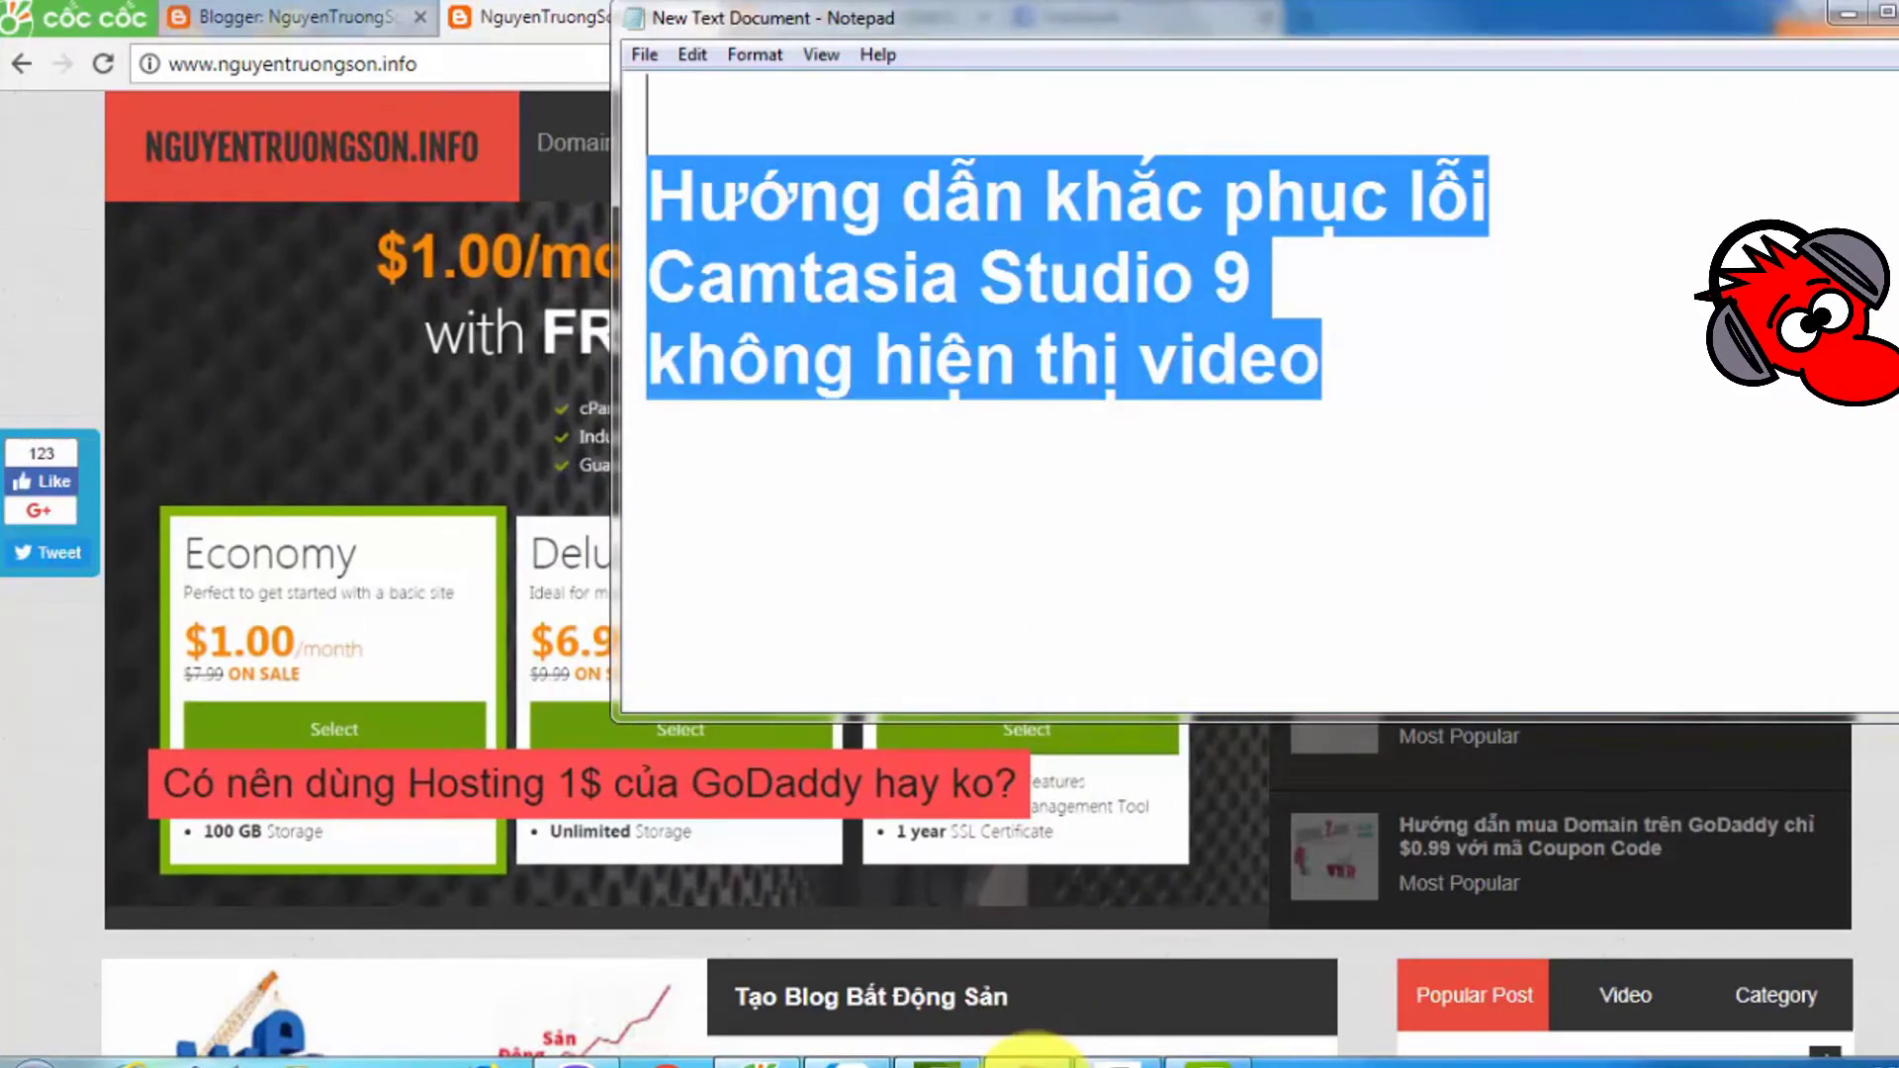
left_click(648, 193)
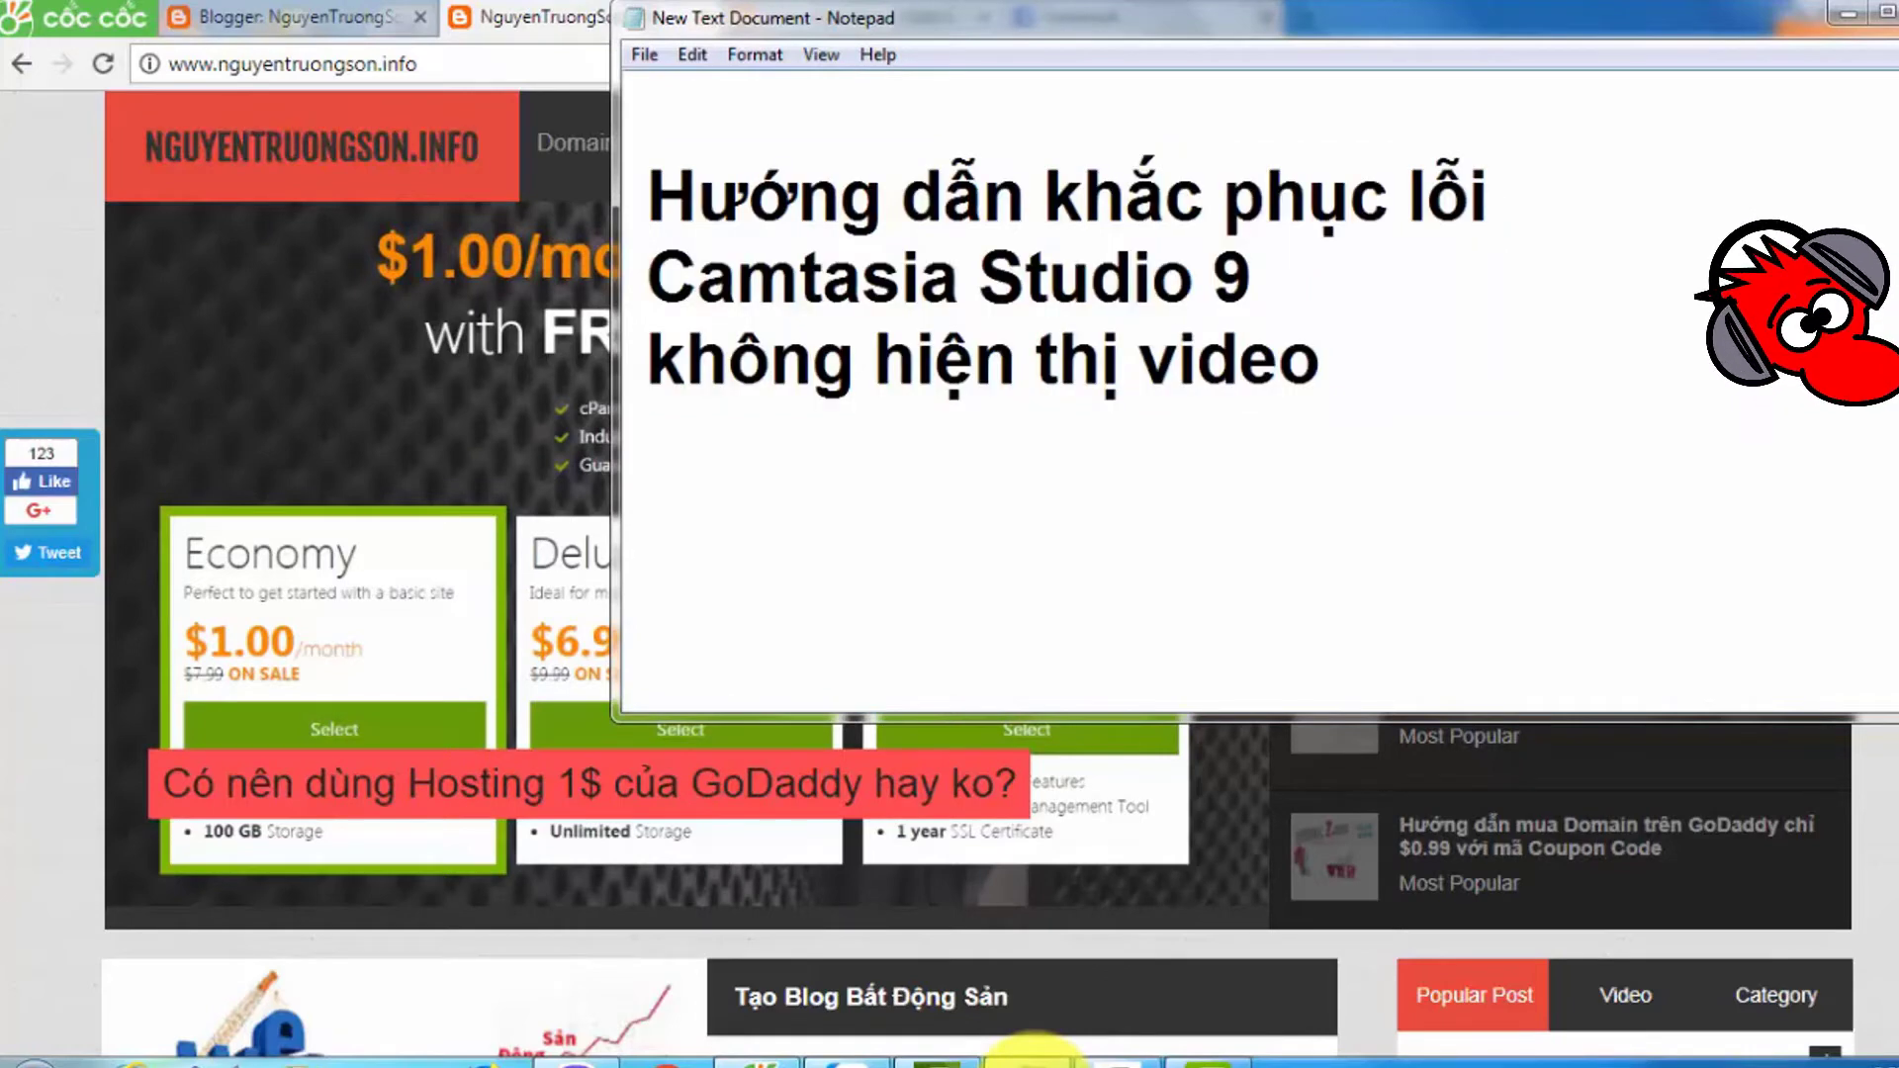
key("shift+Down")
key("shift+Down")
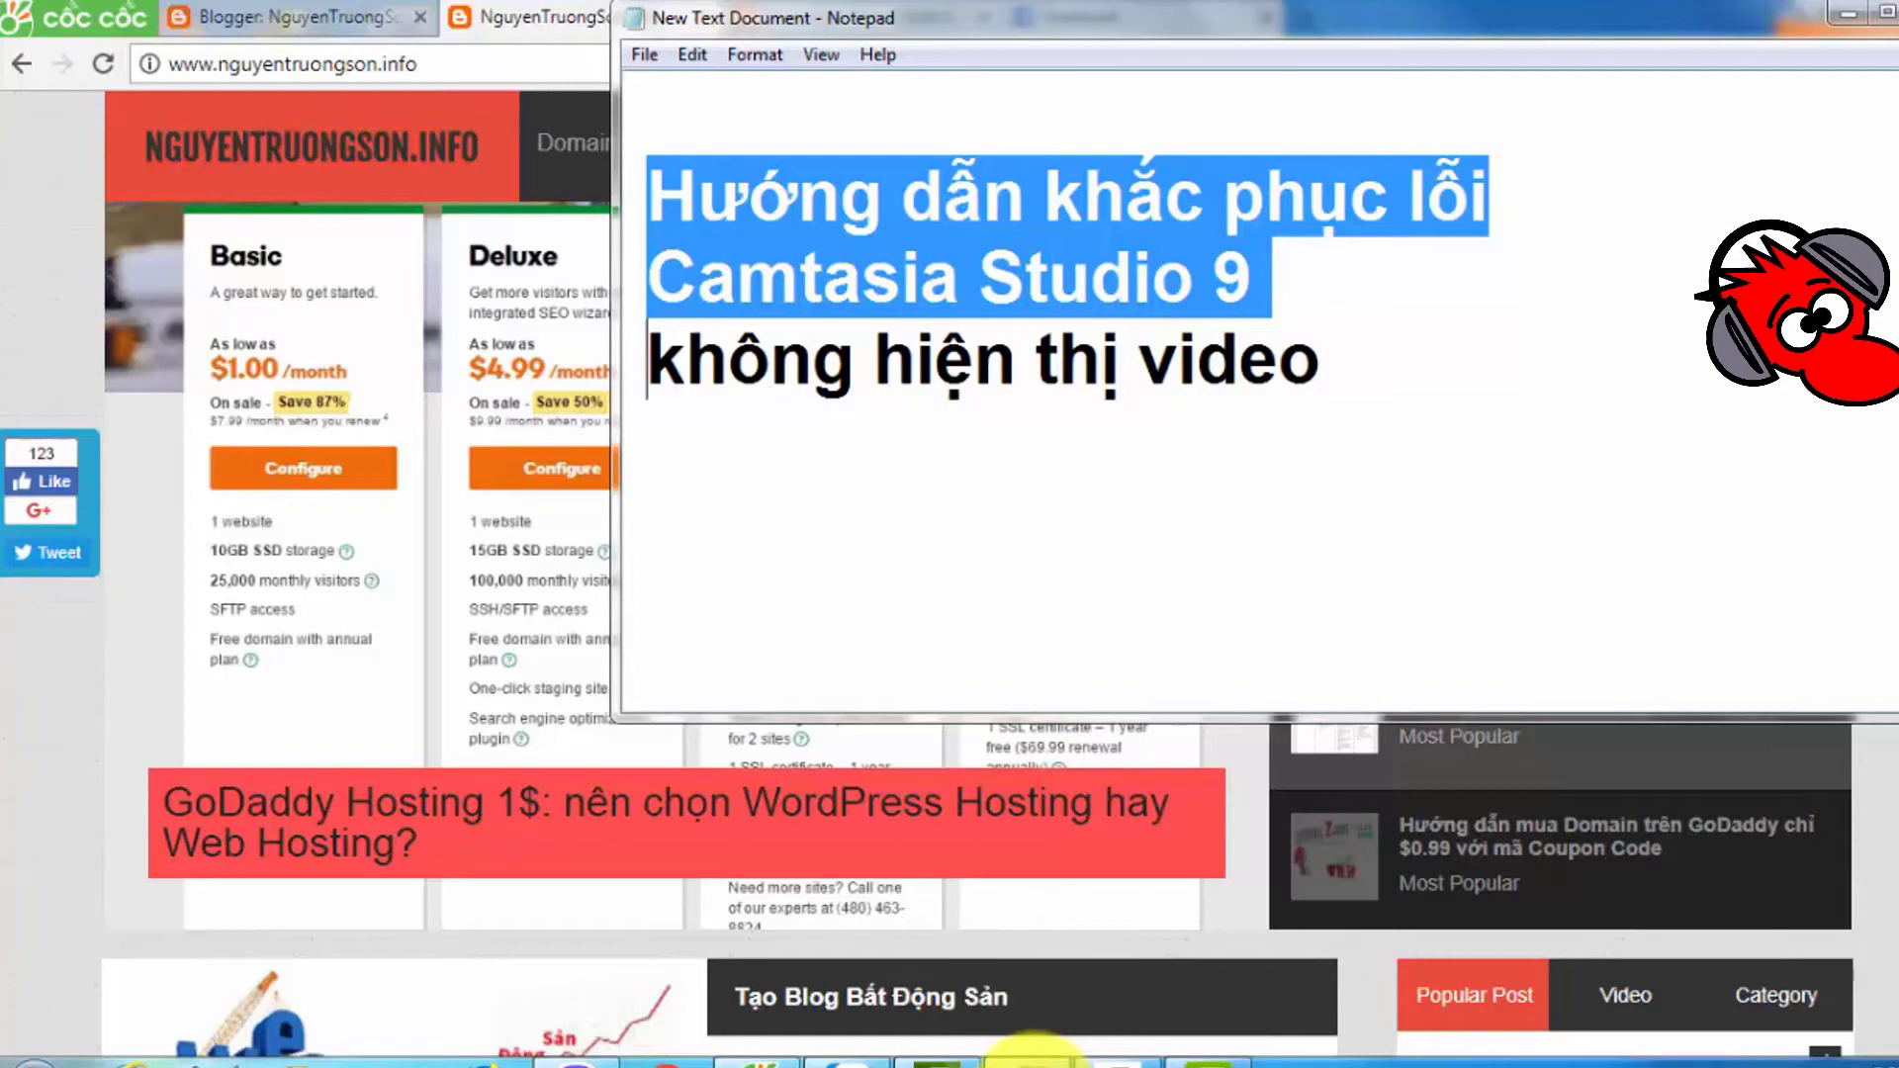
key("shift+Right")
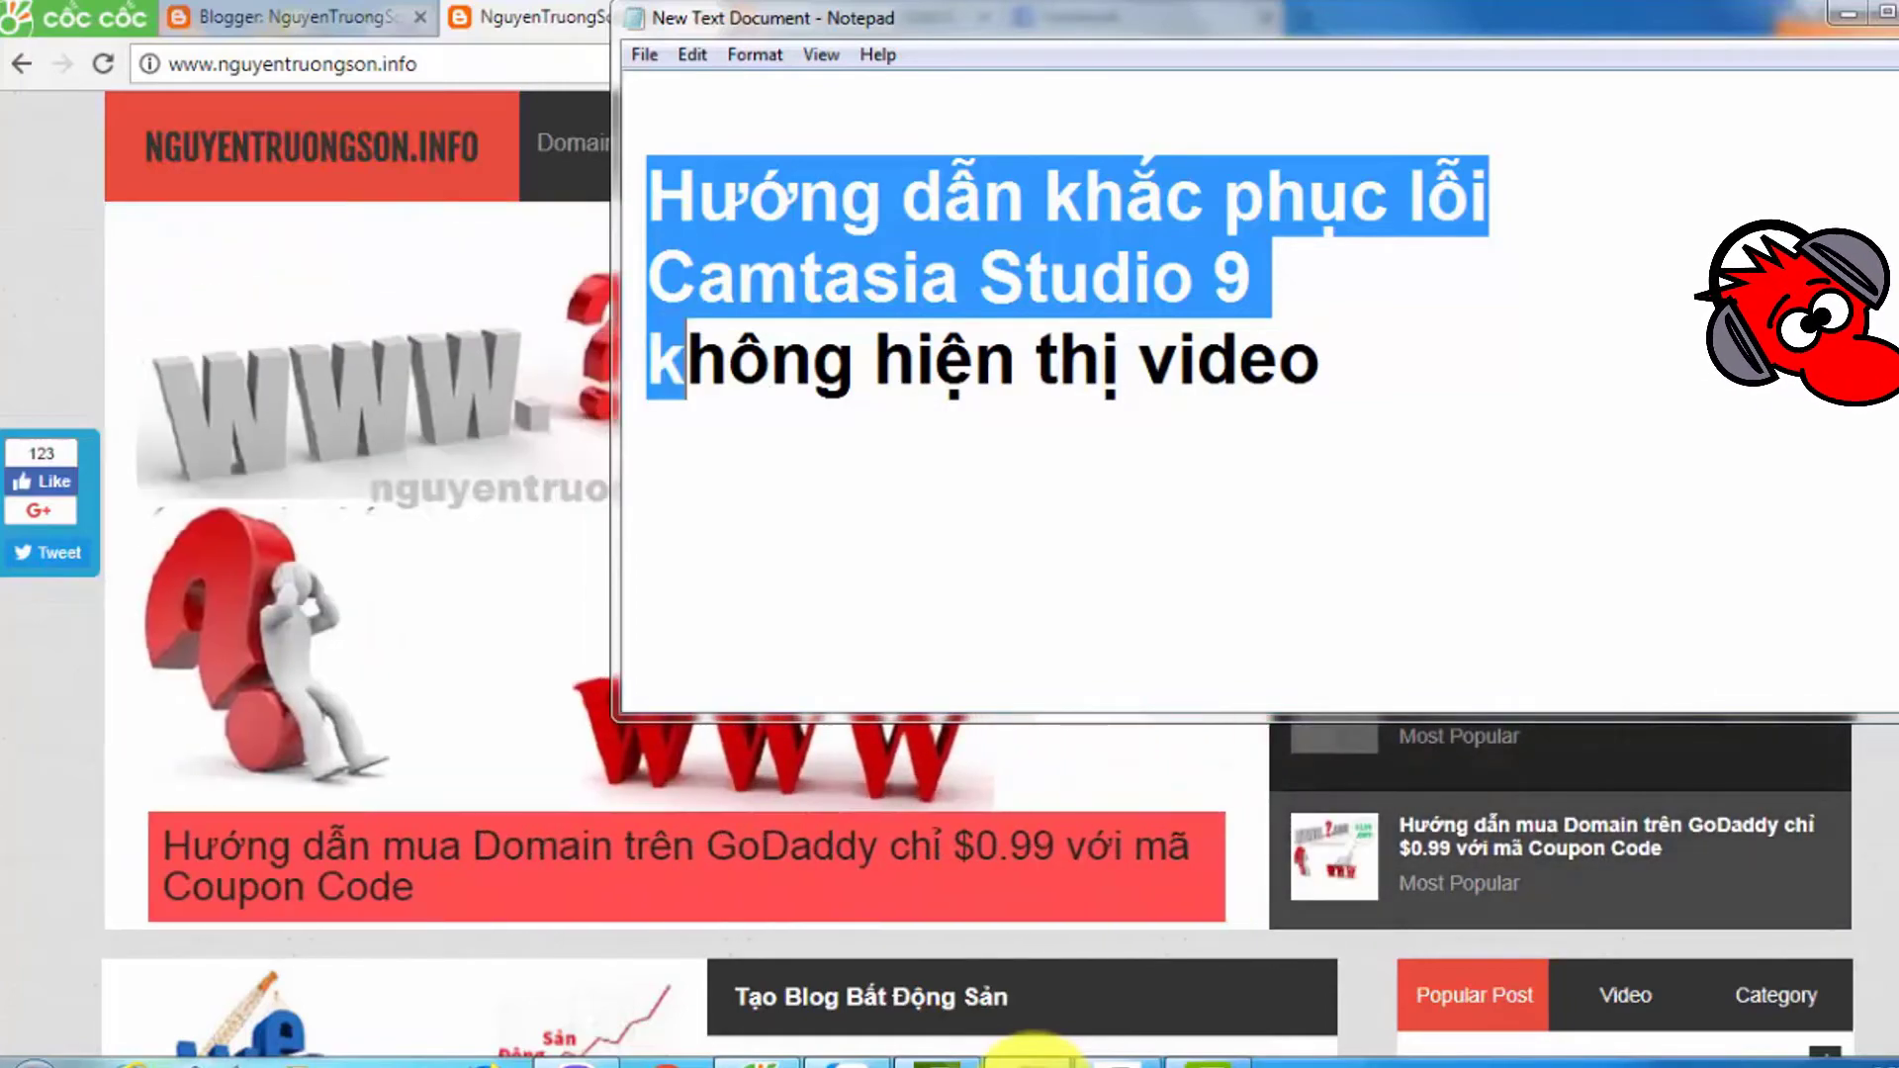
key("shift+End")
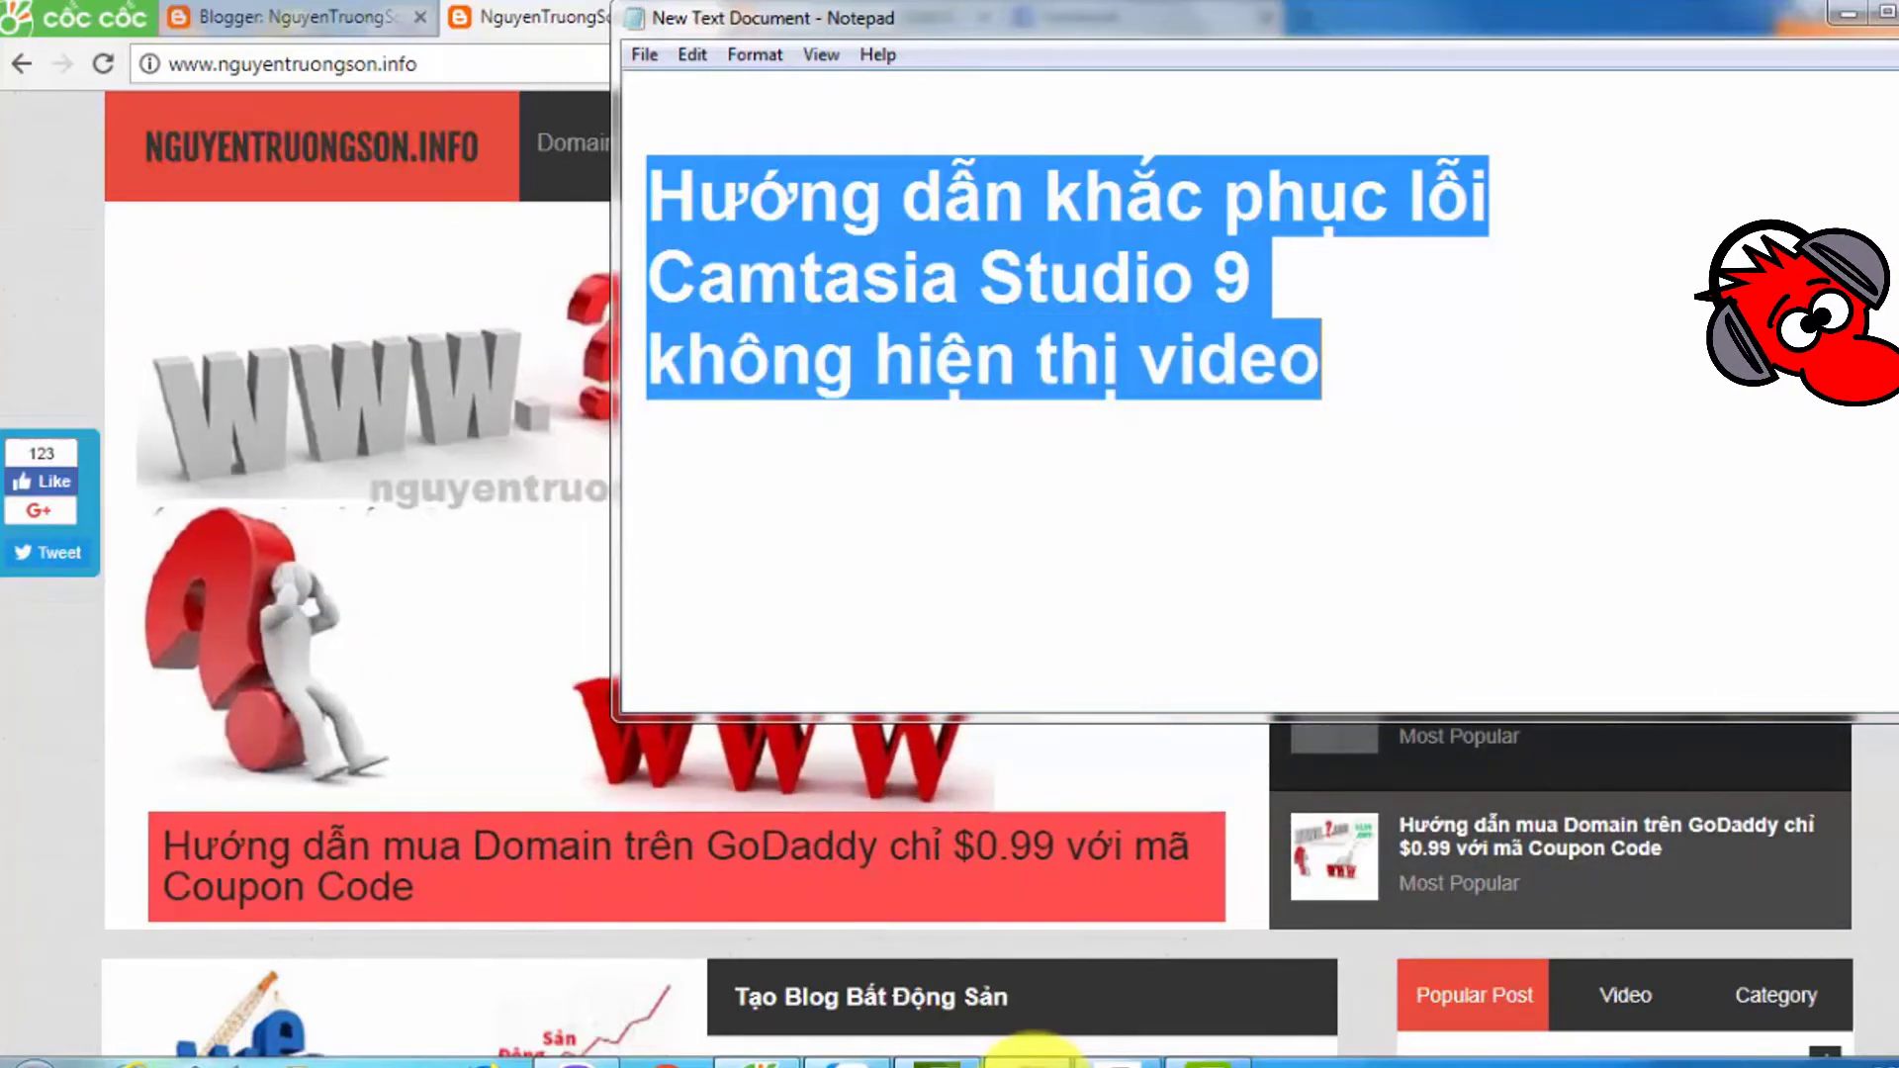